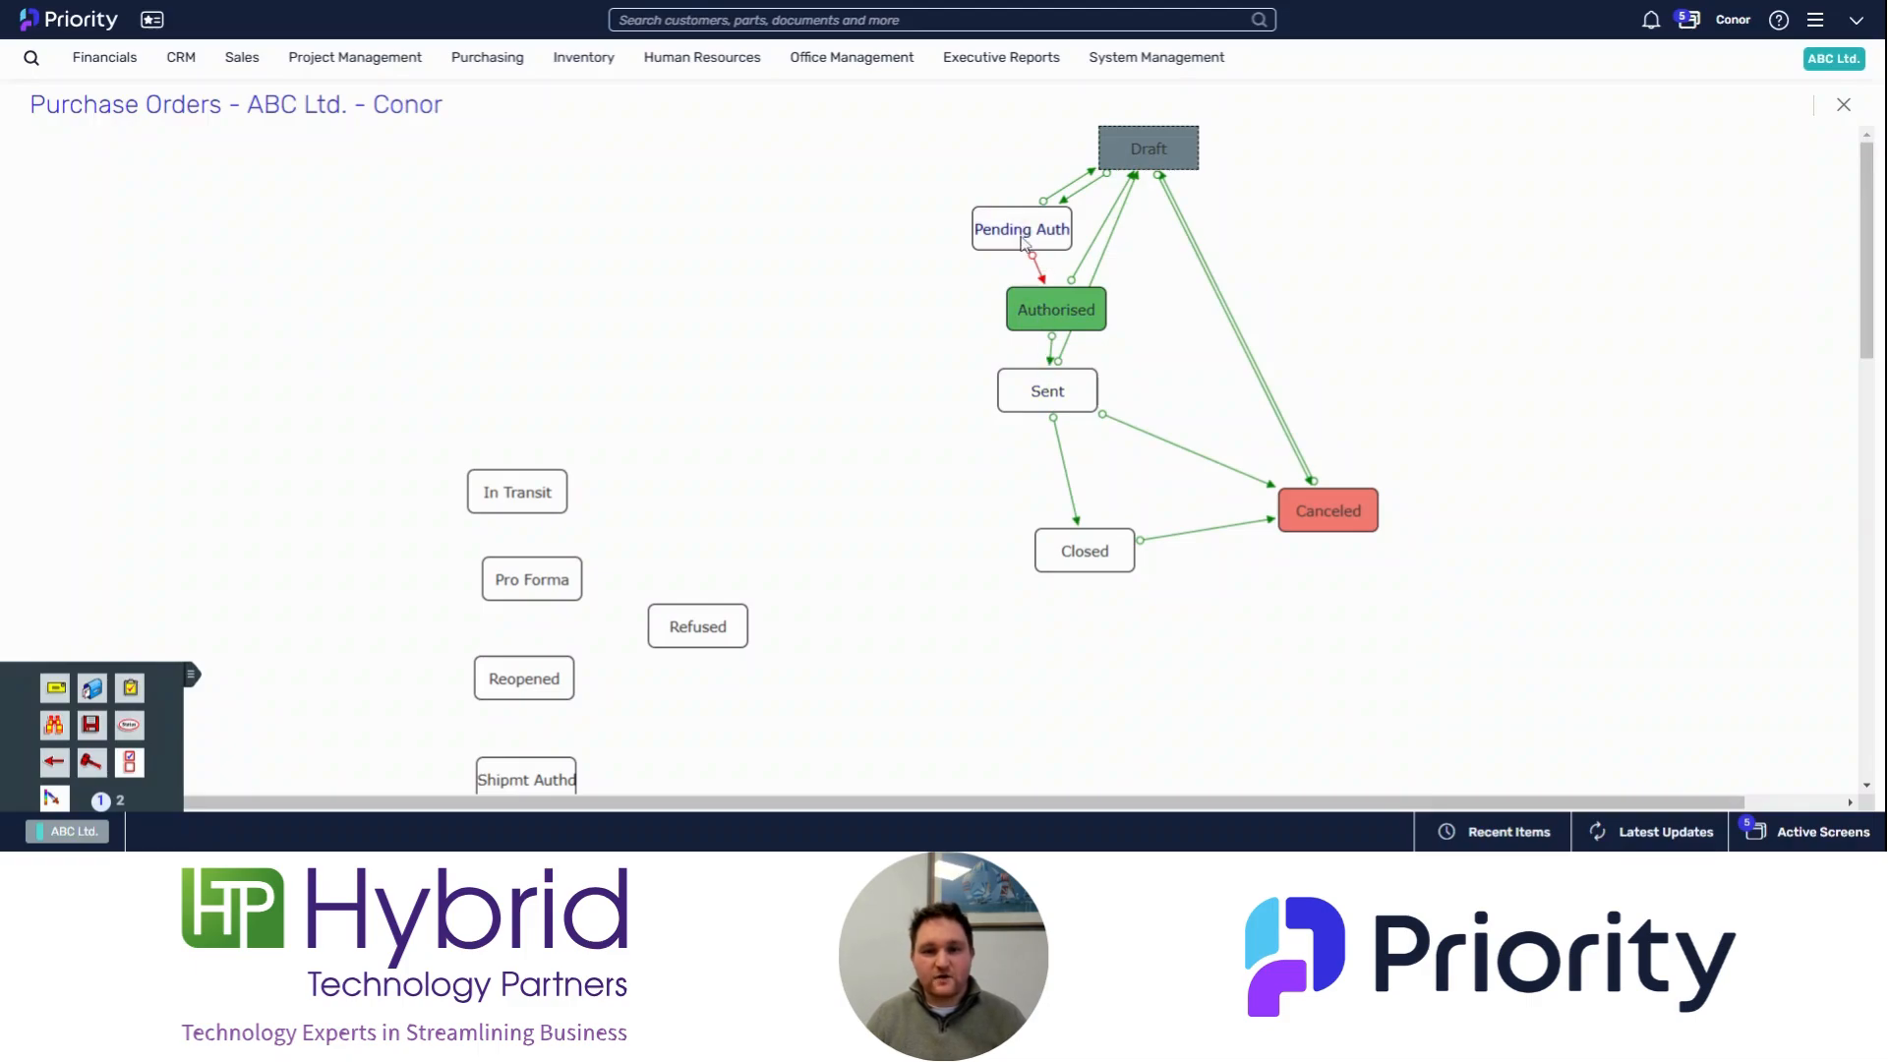
Step: Open the rules for the Pending Auth status and set a new rule's action to Send Push Notification to the user
right_click(1024, 242)
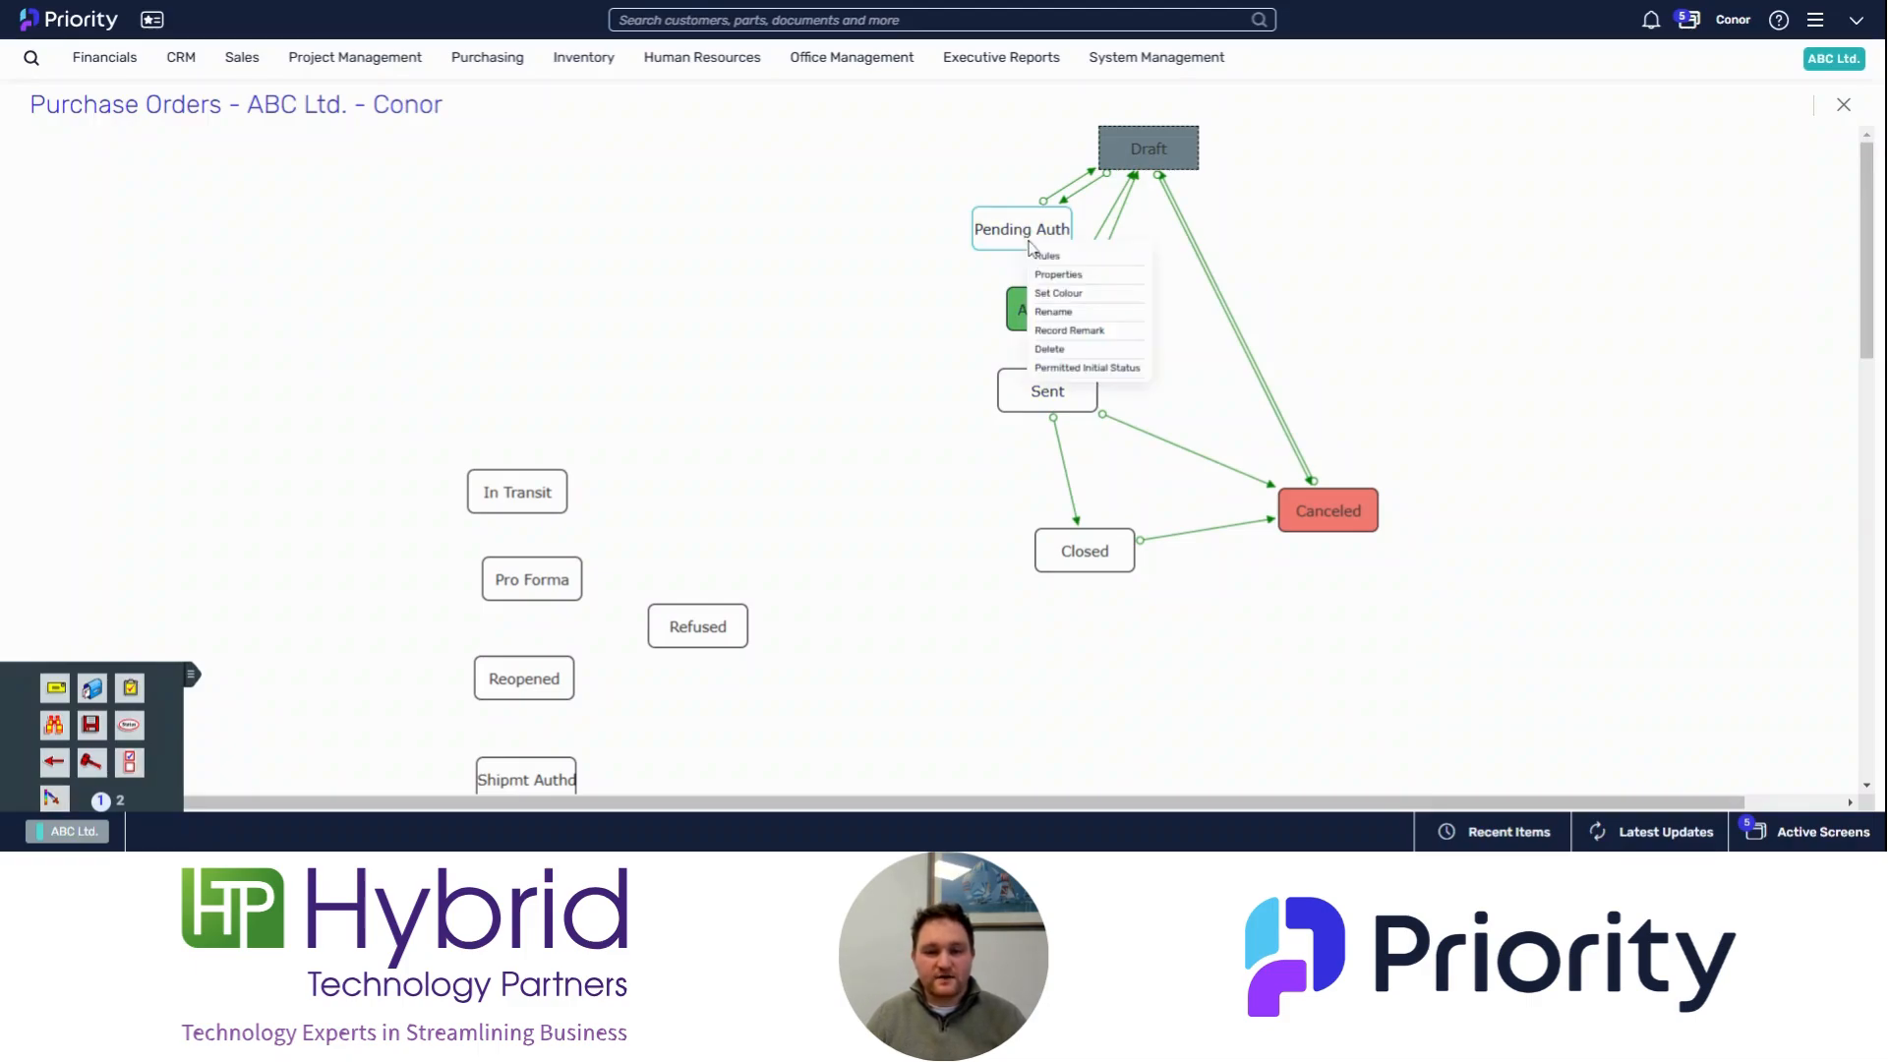
click(1050, 266)
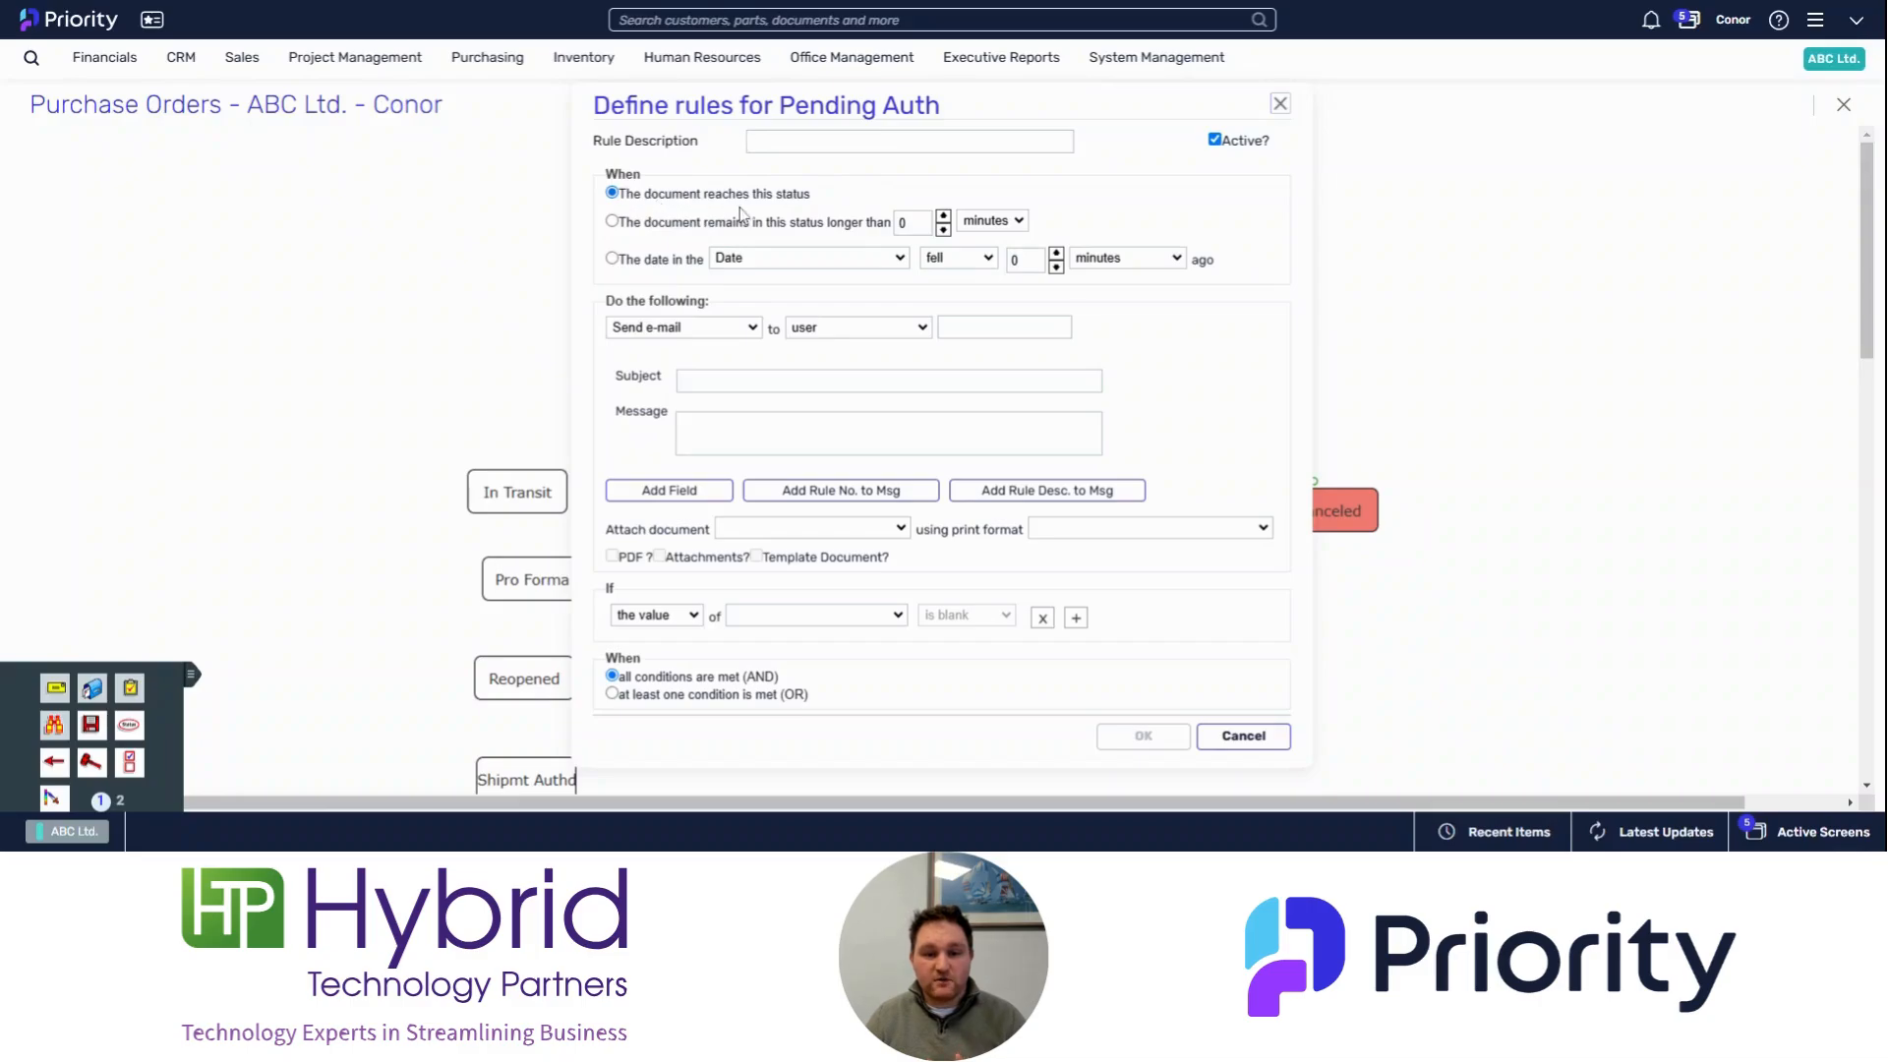
click(741, 348)
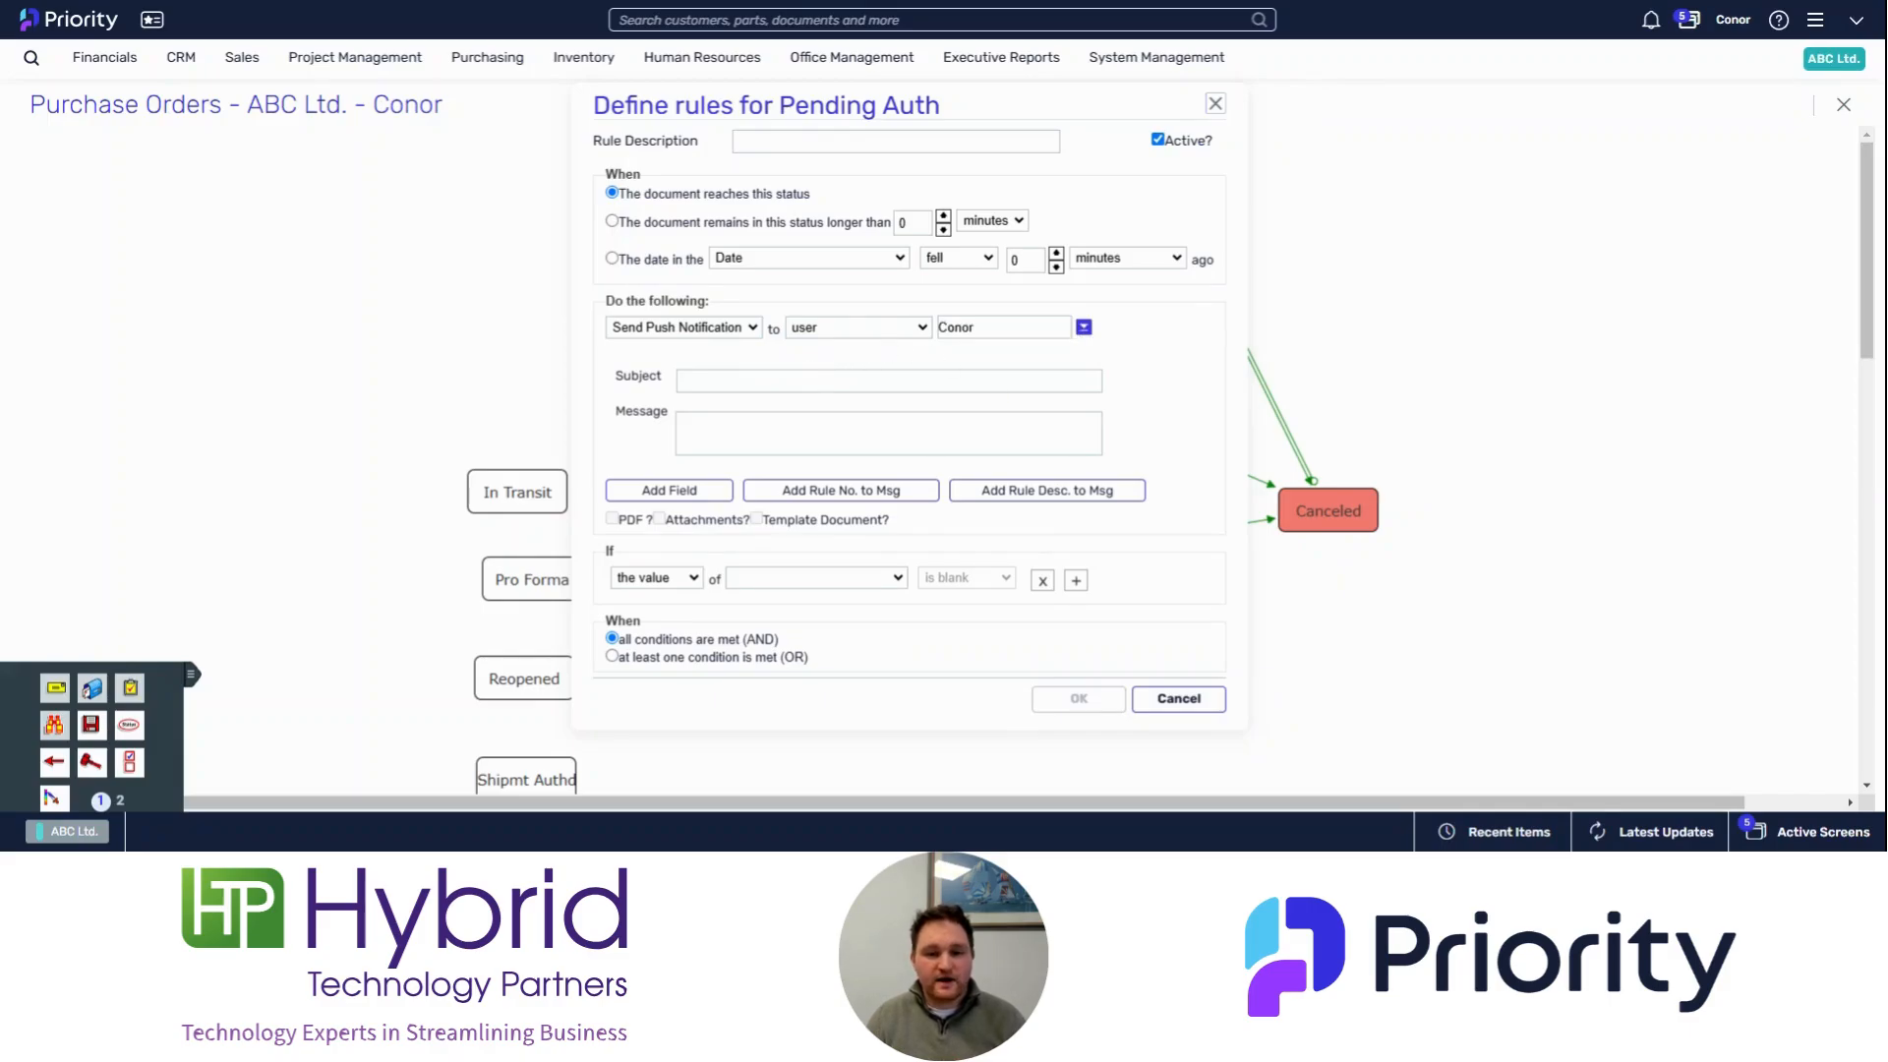
Step: Enter the notification subject PO Authorisation Required
click(889, 381)
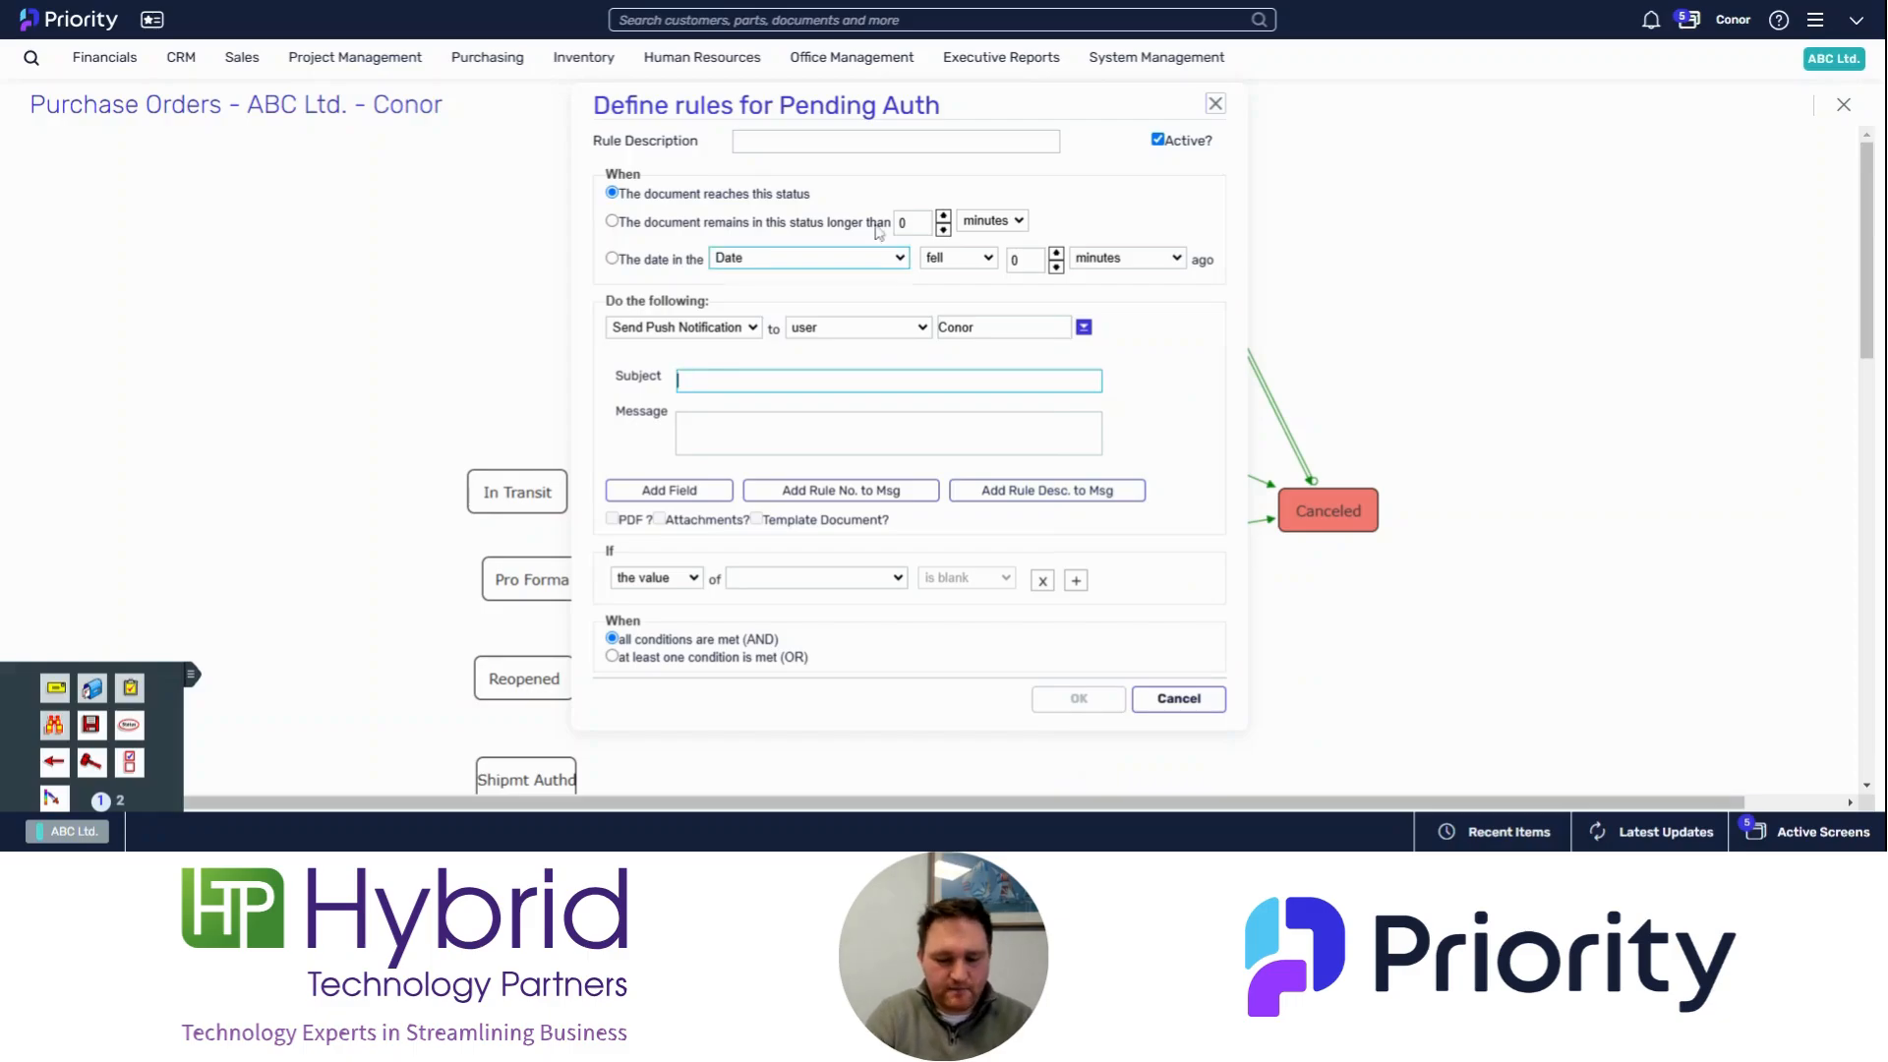
text(PO Aut)
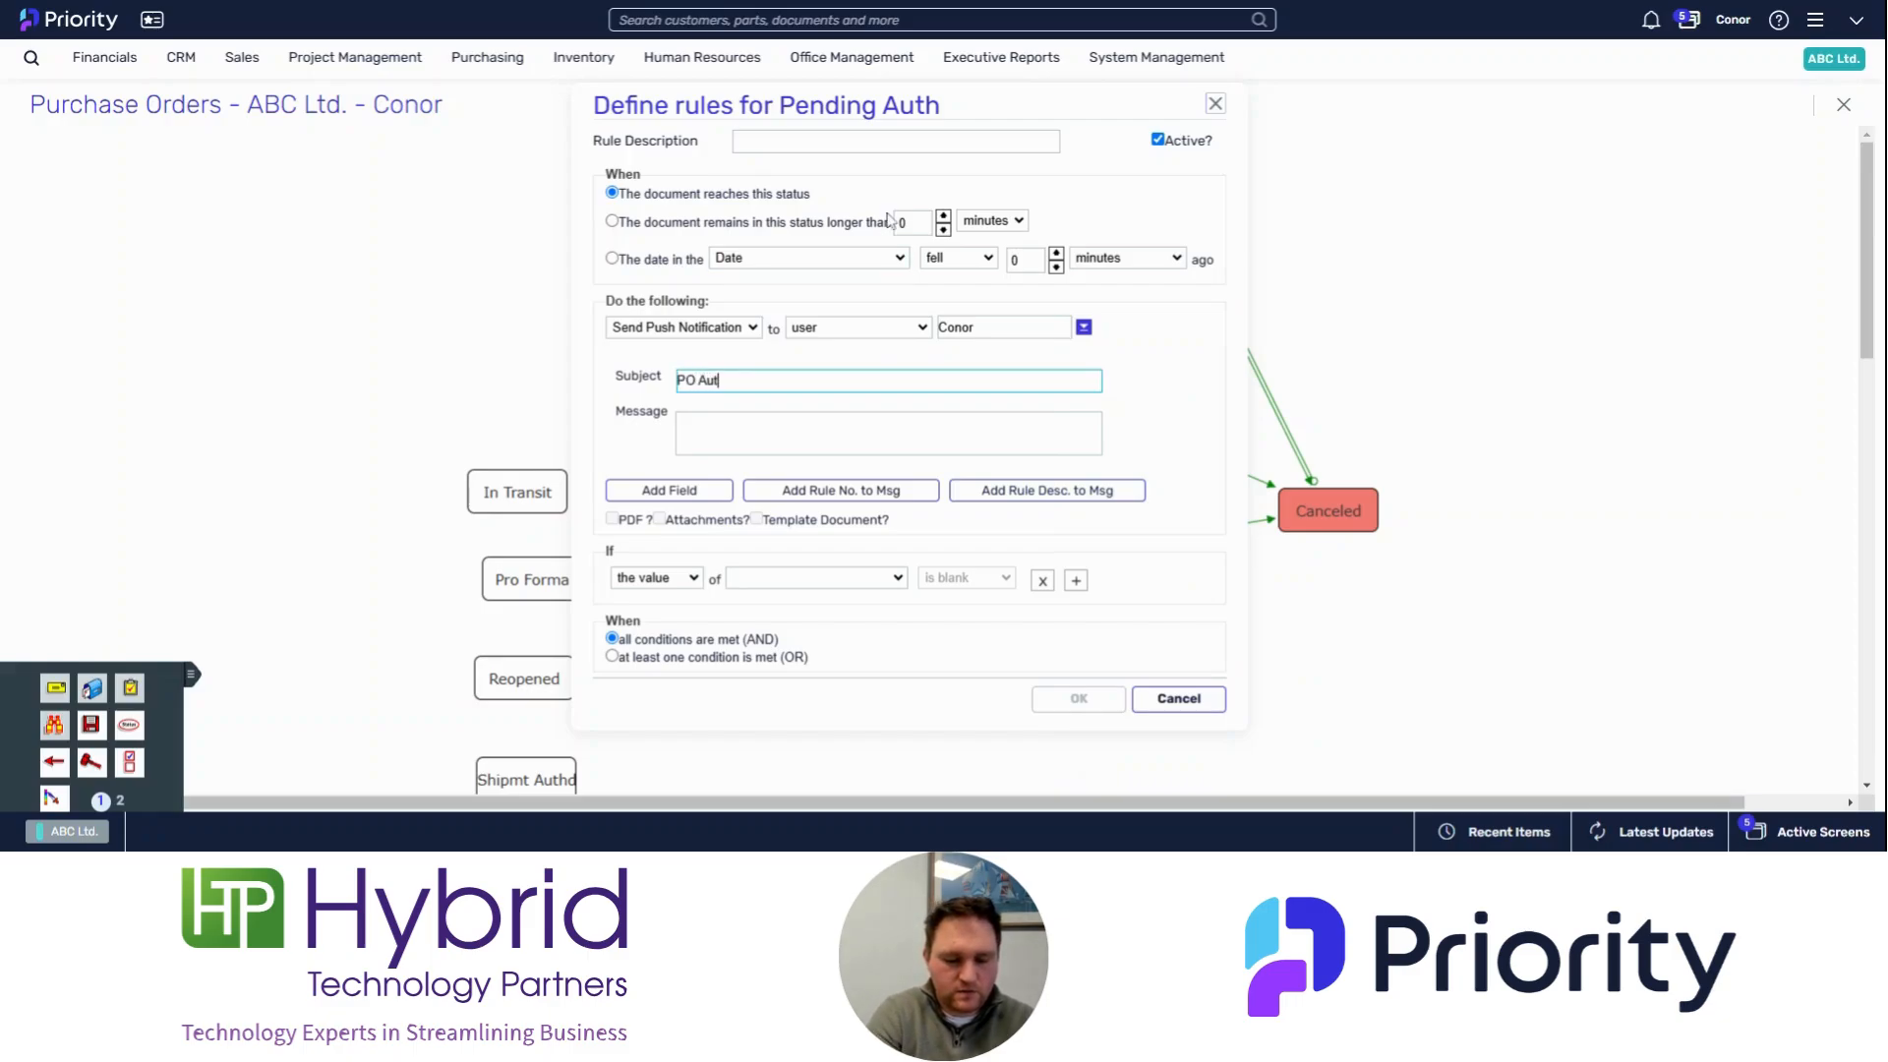
text(horisation Re)
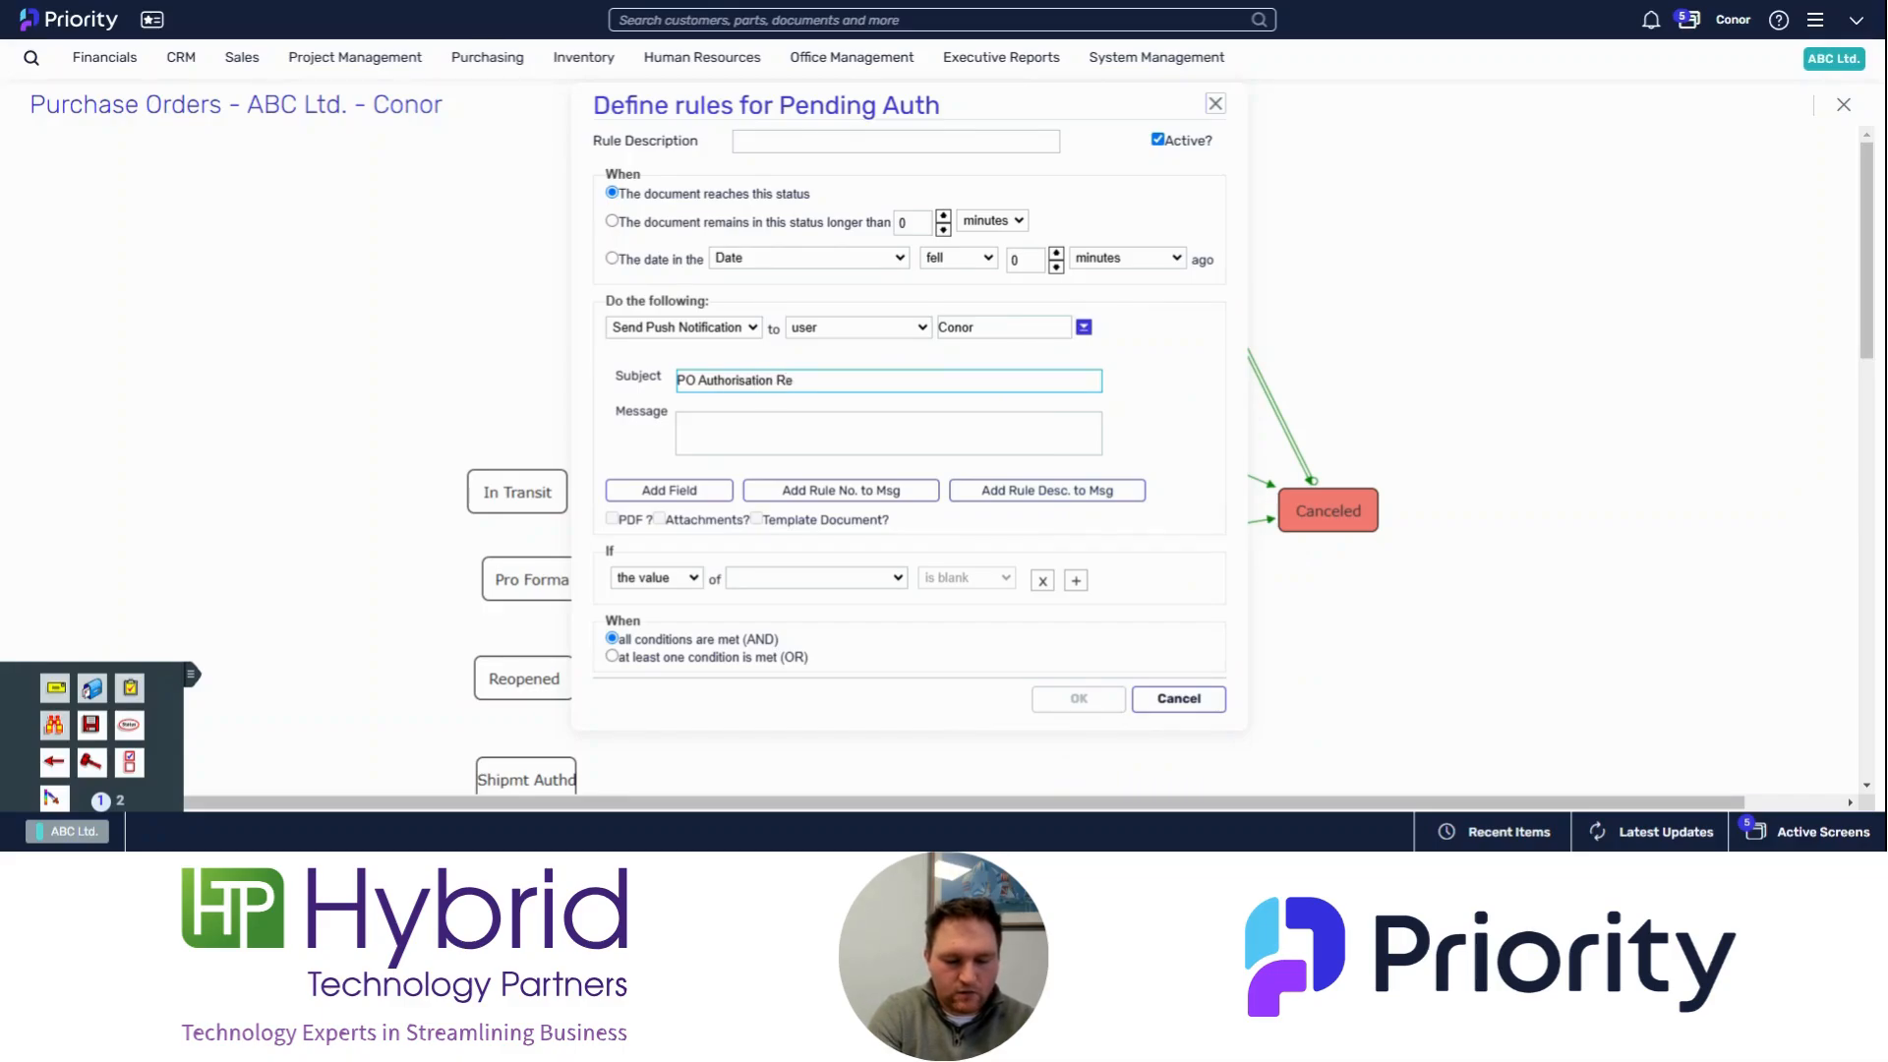
text(quired)
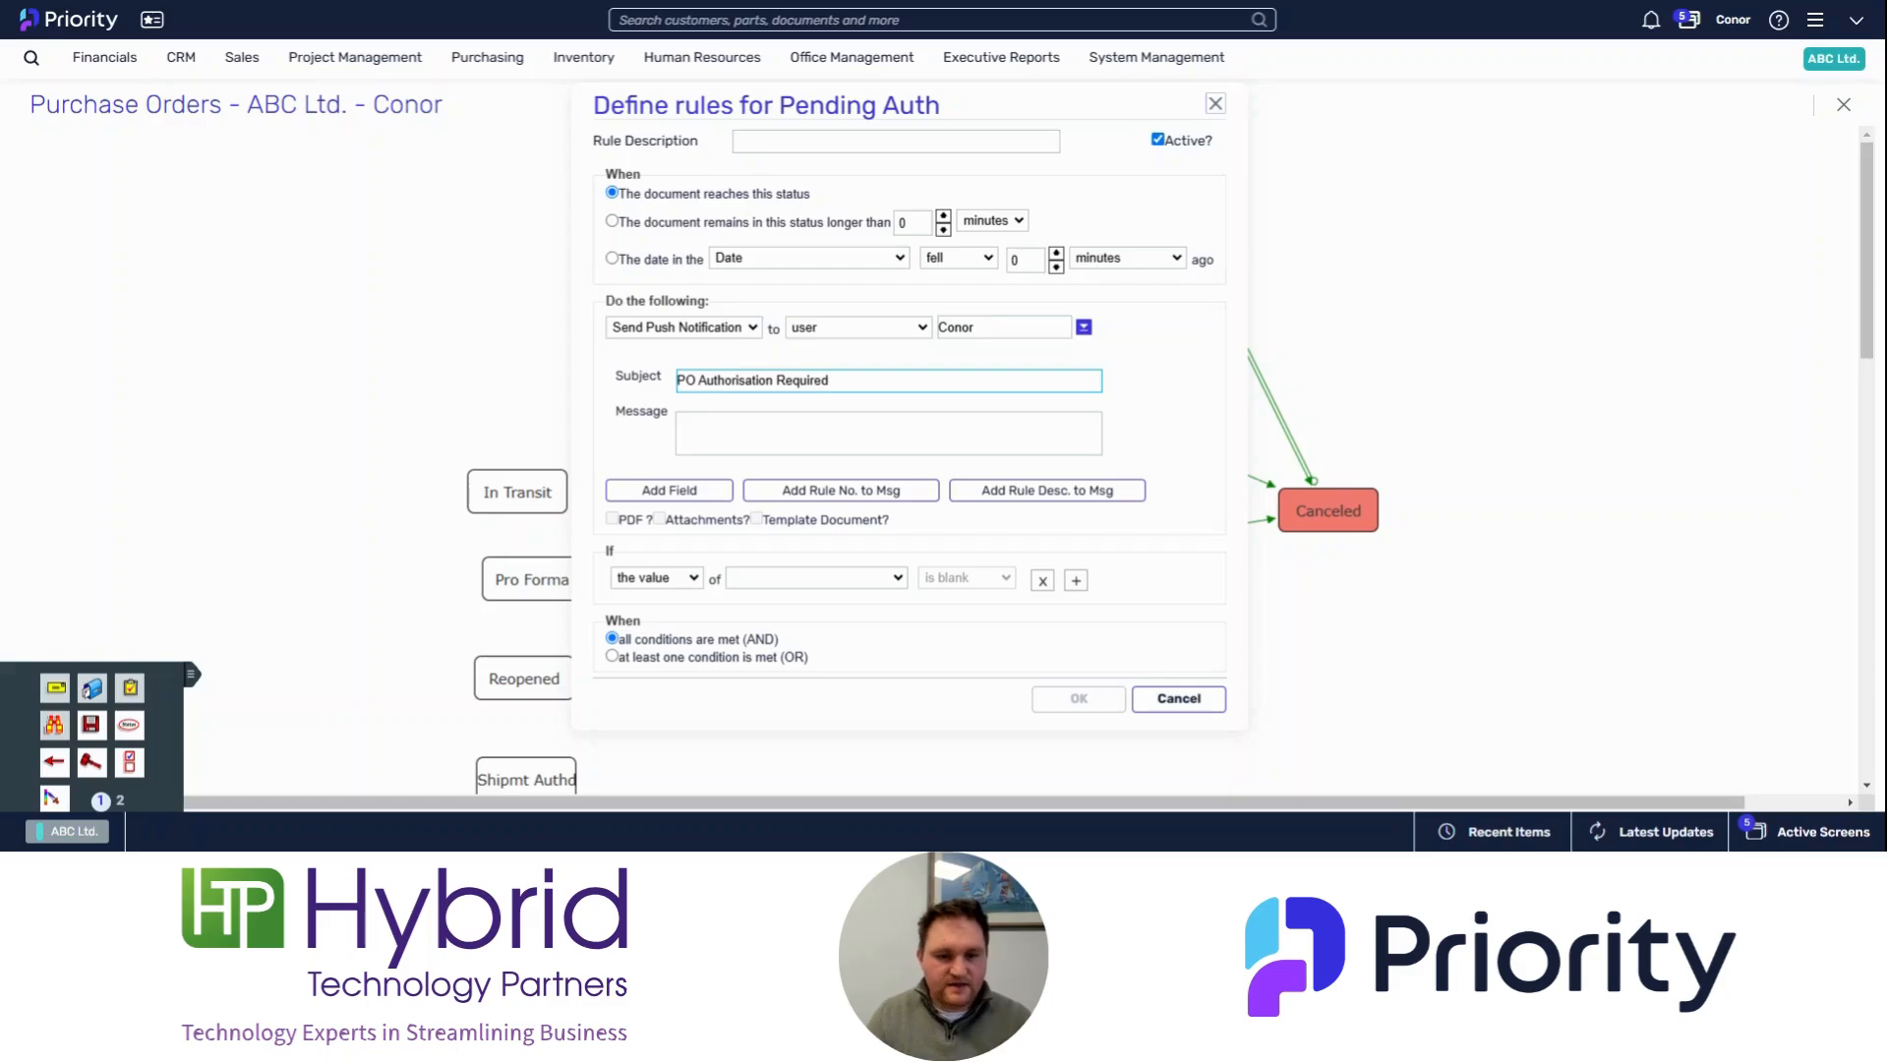
Step: Insert the Order field into the notification message
click(777, 428)
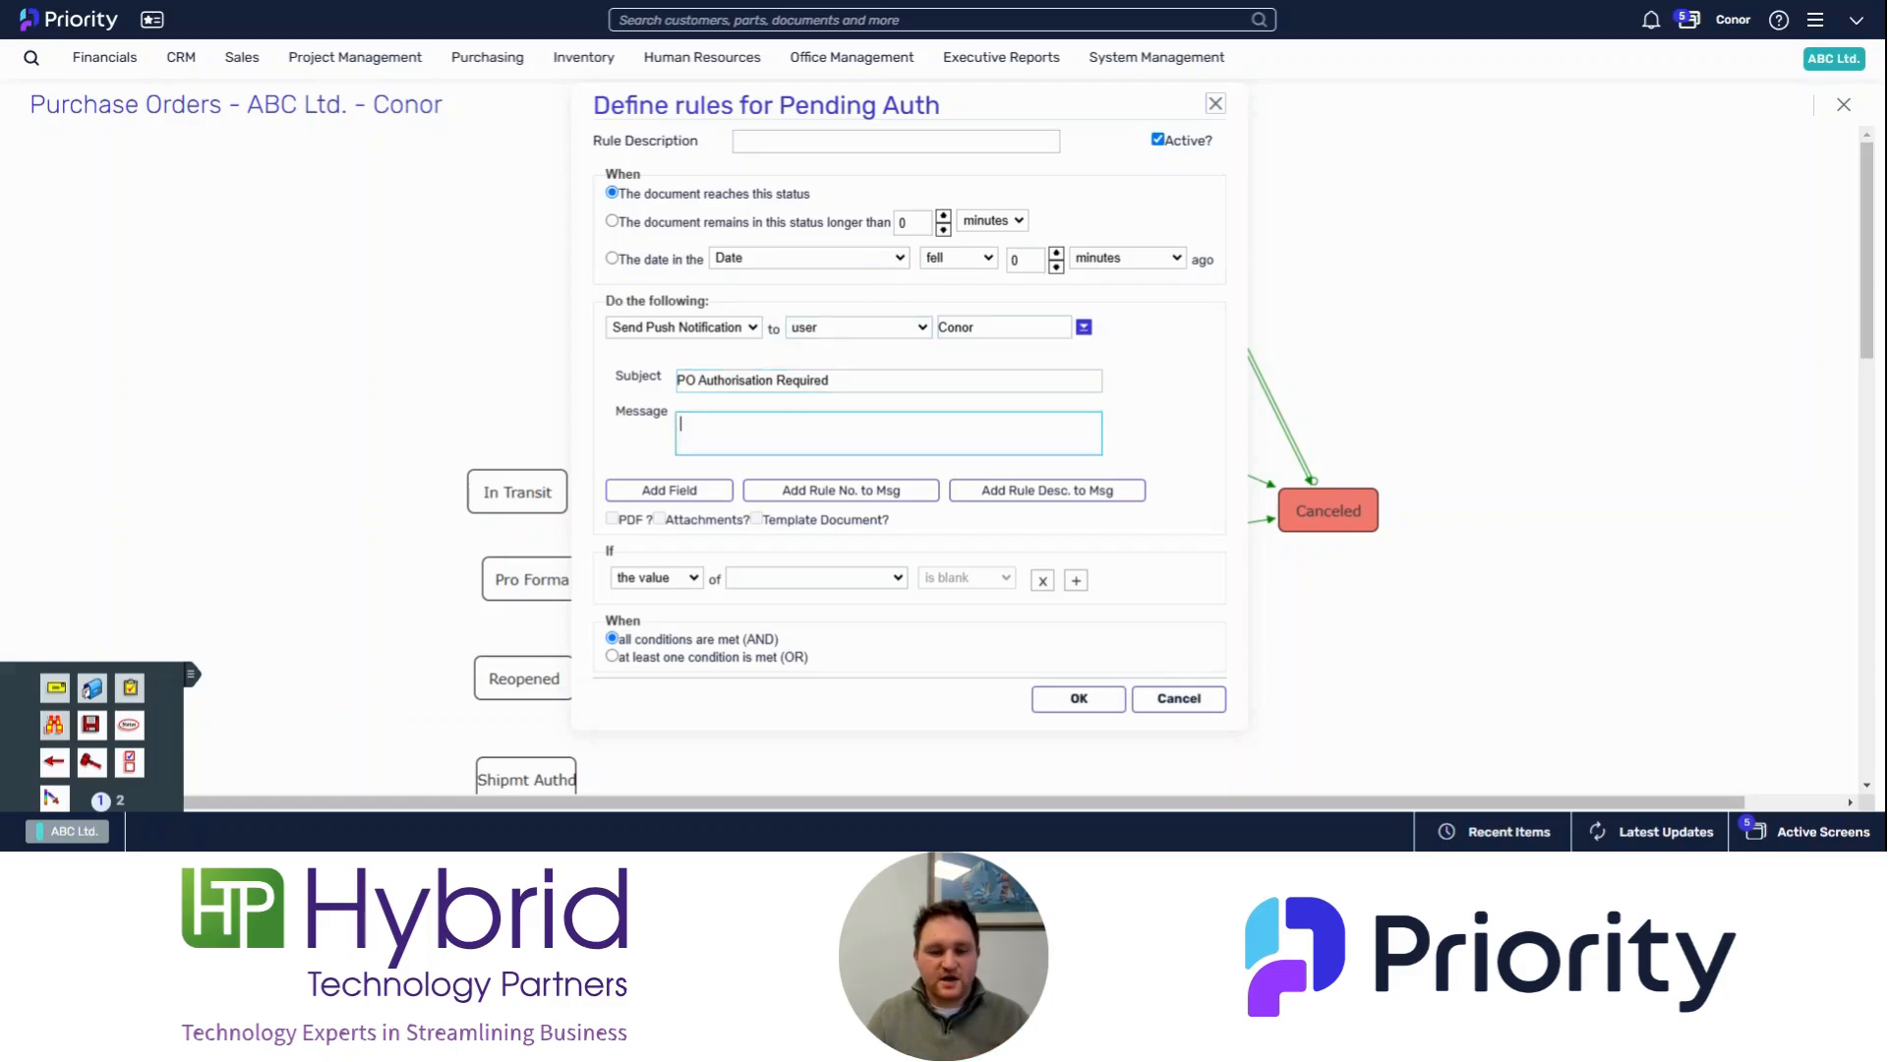
click(715, 486)
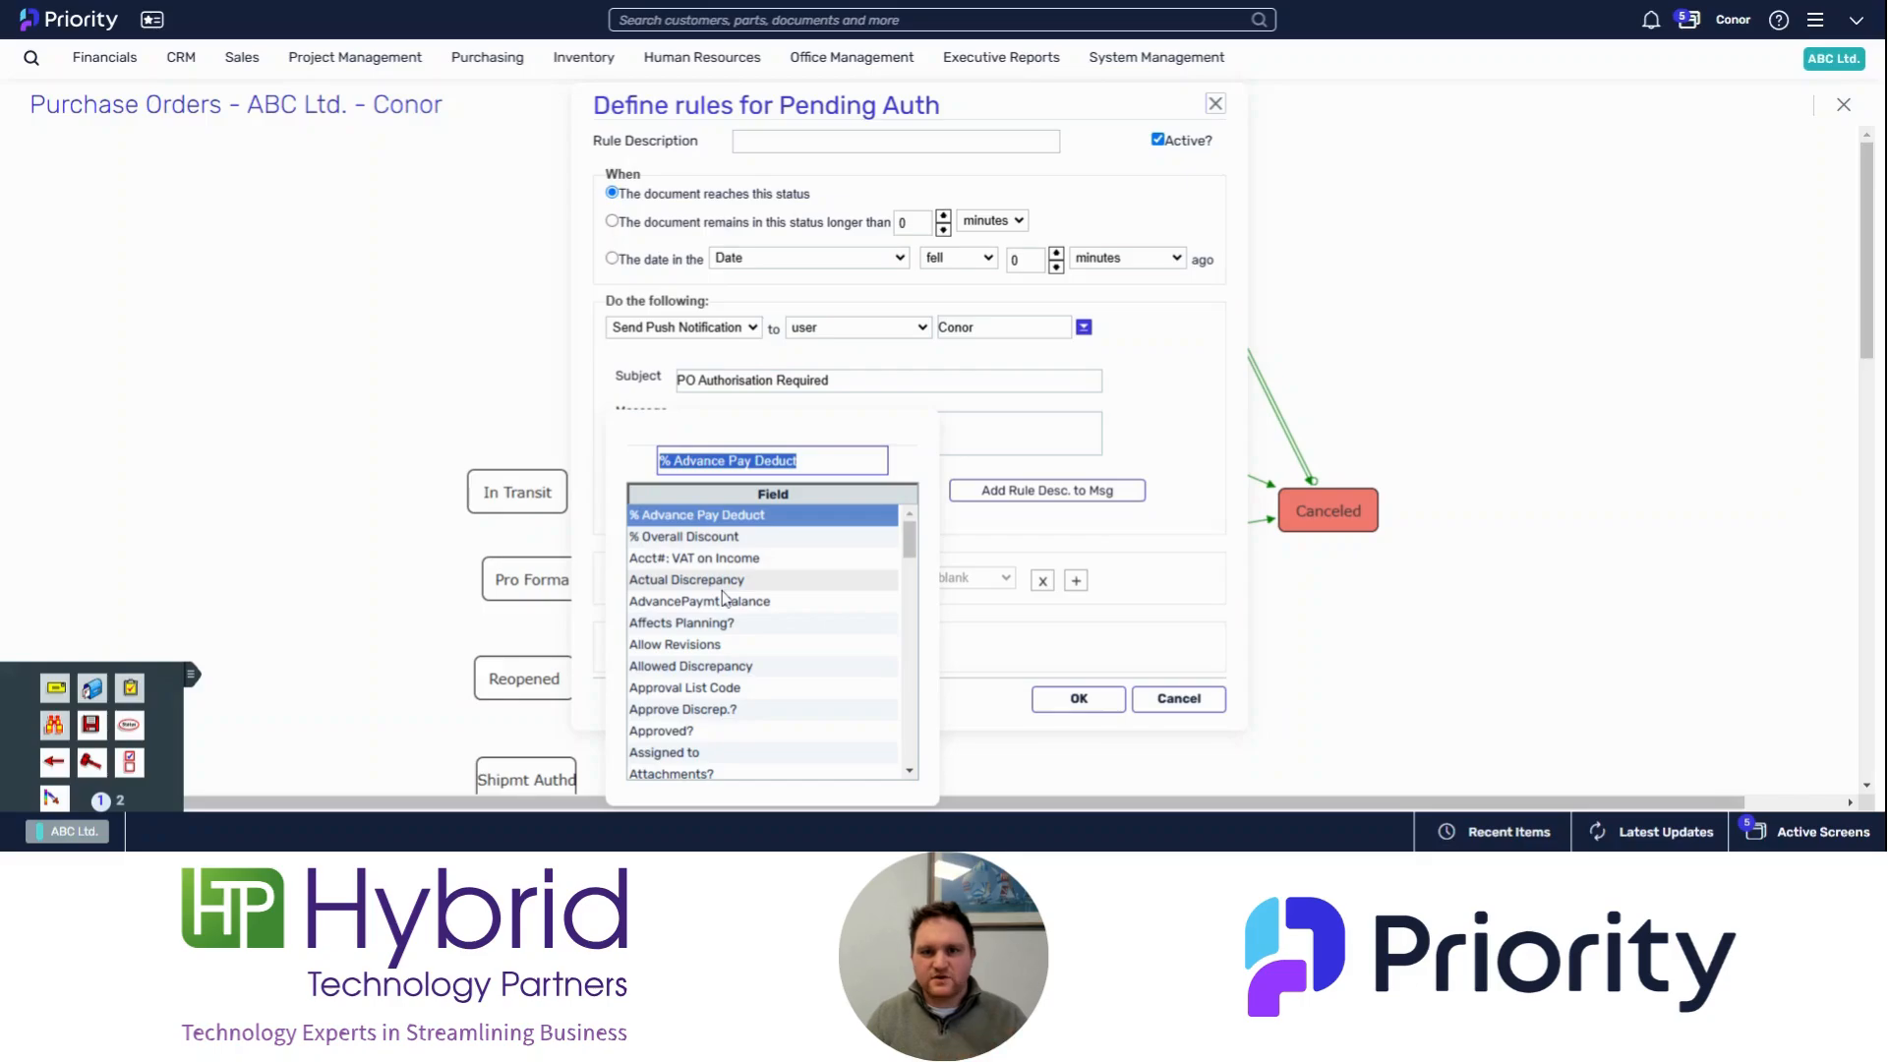
scroll(723, 597, down, 10)
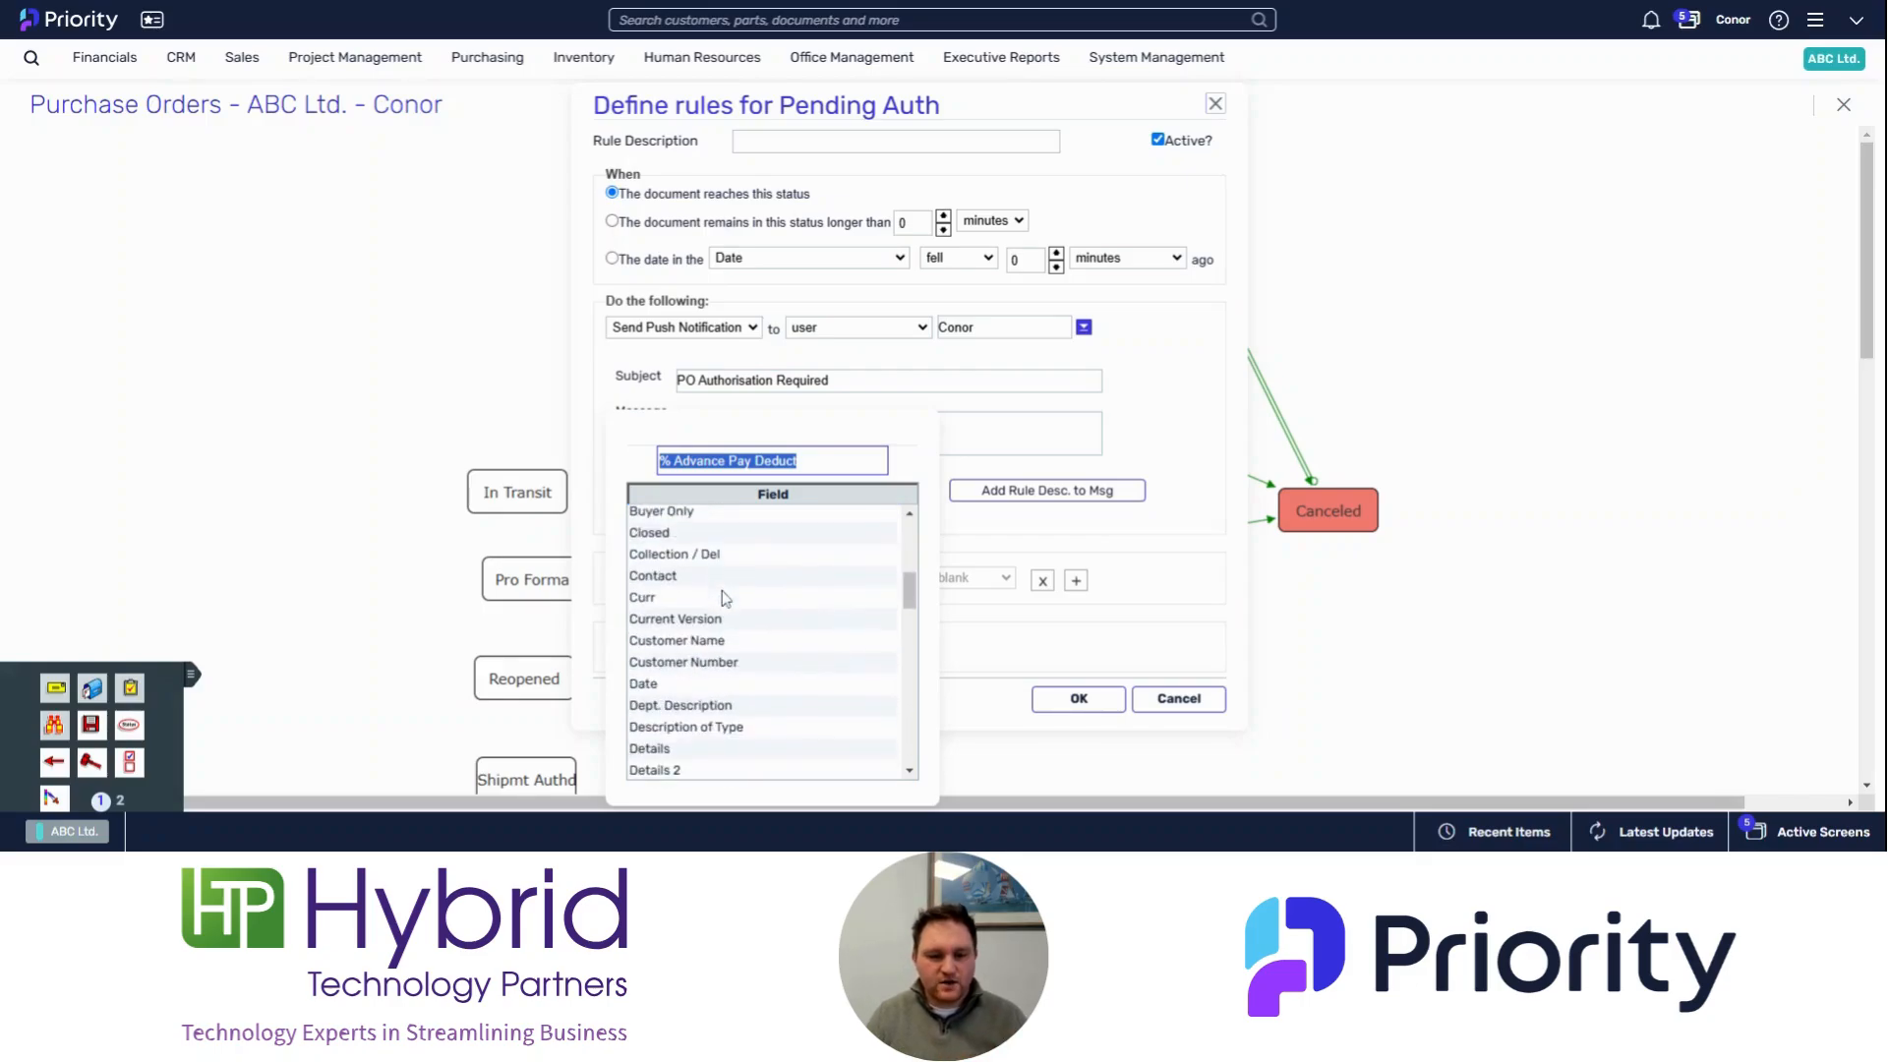
scroll(723, 597, down, 6)
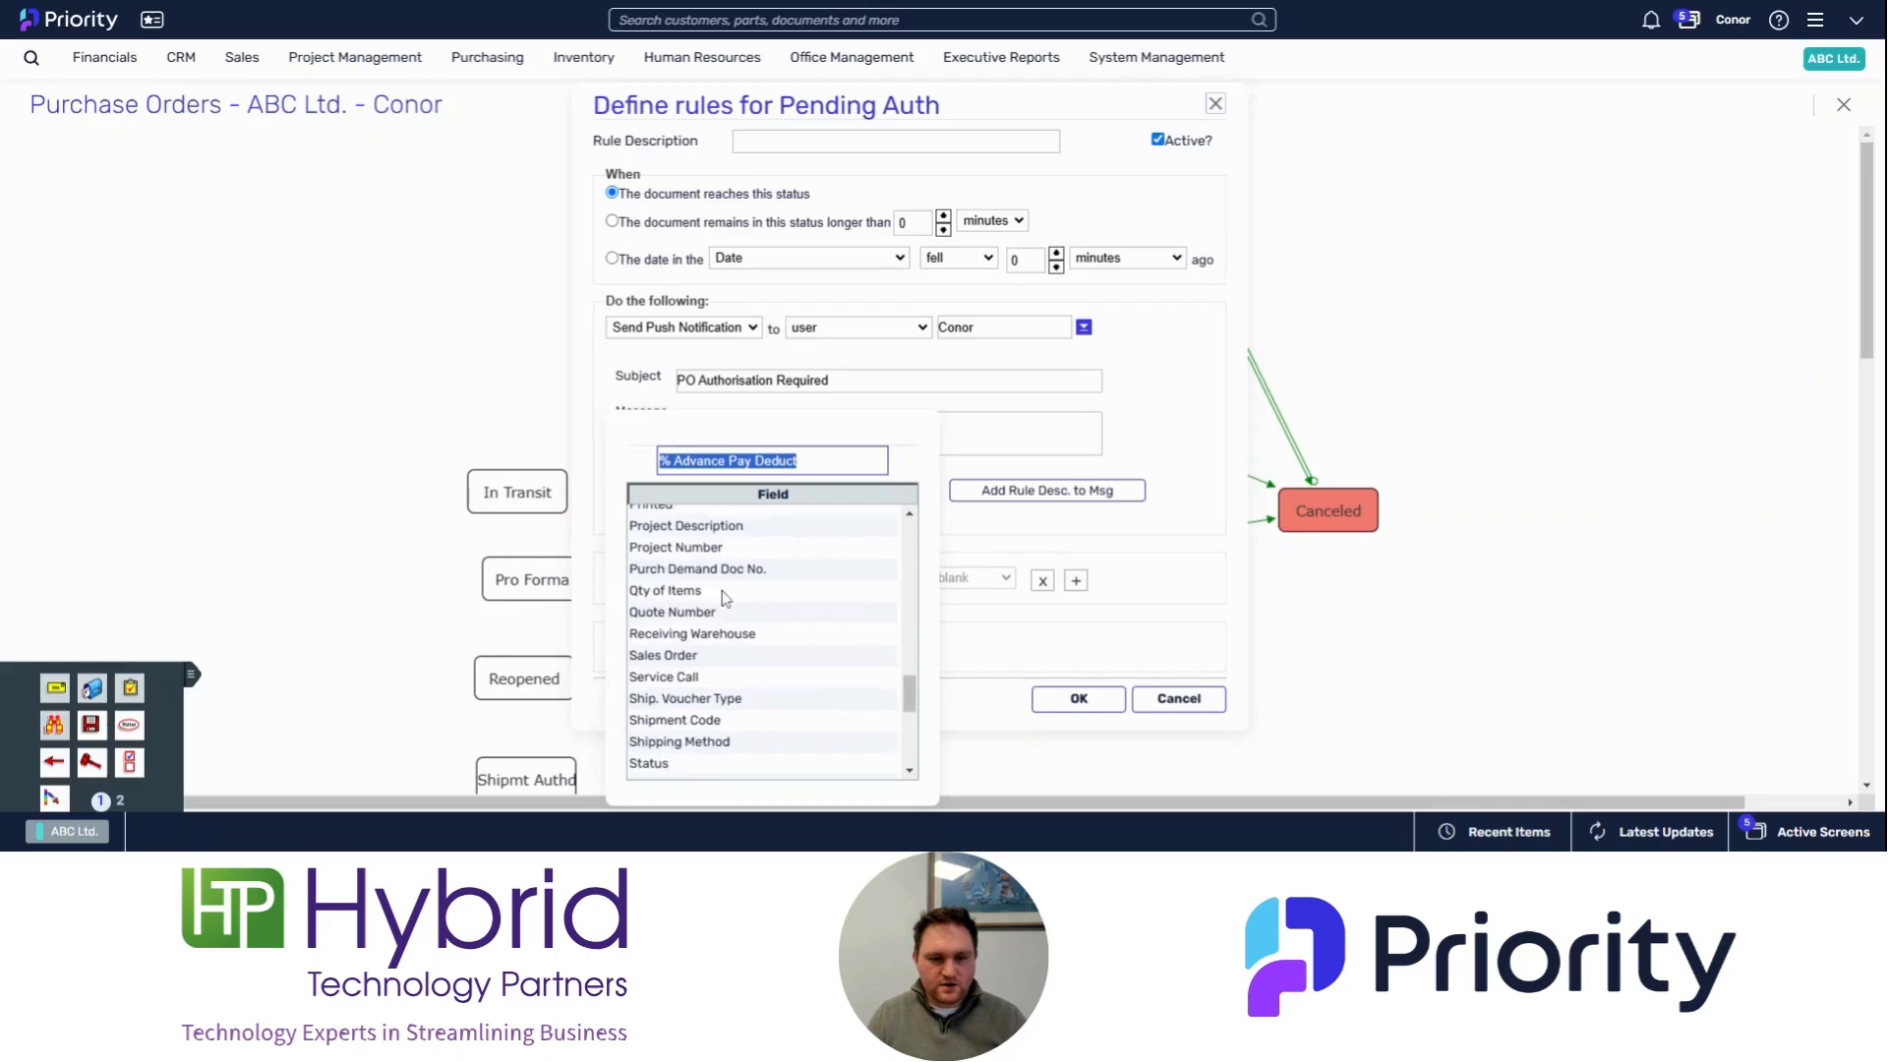
scroll(723, 597, up, 5)
double_click(669, 591)
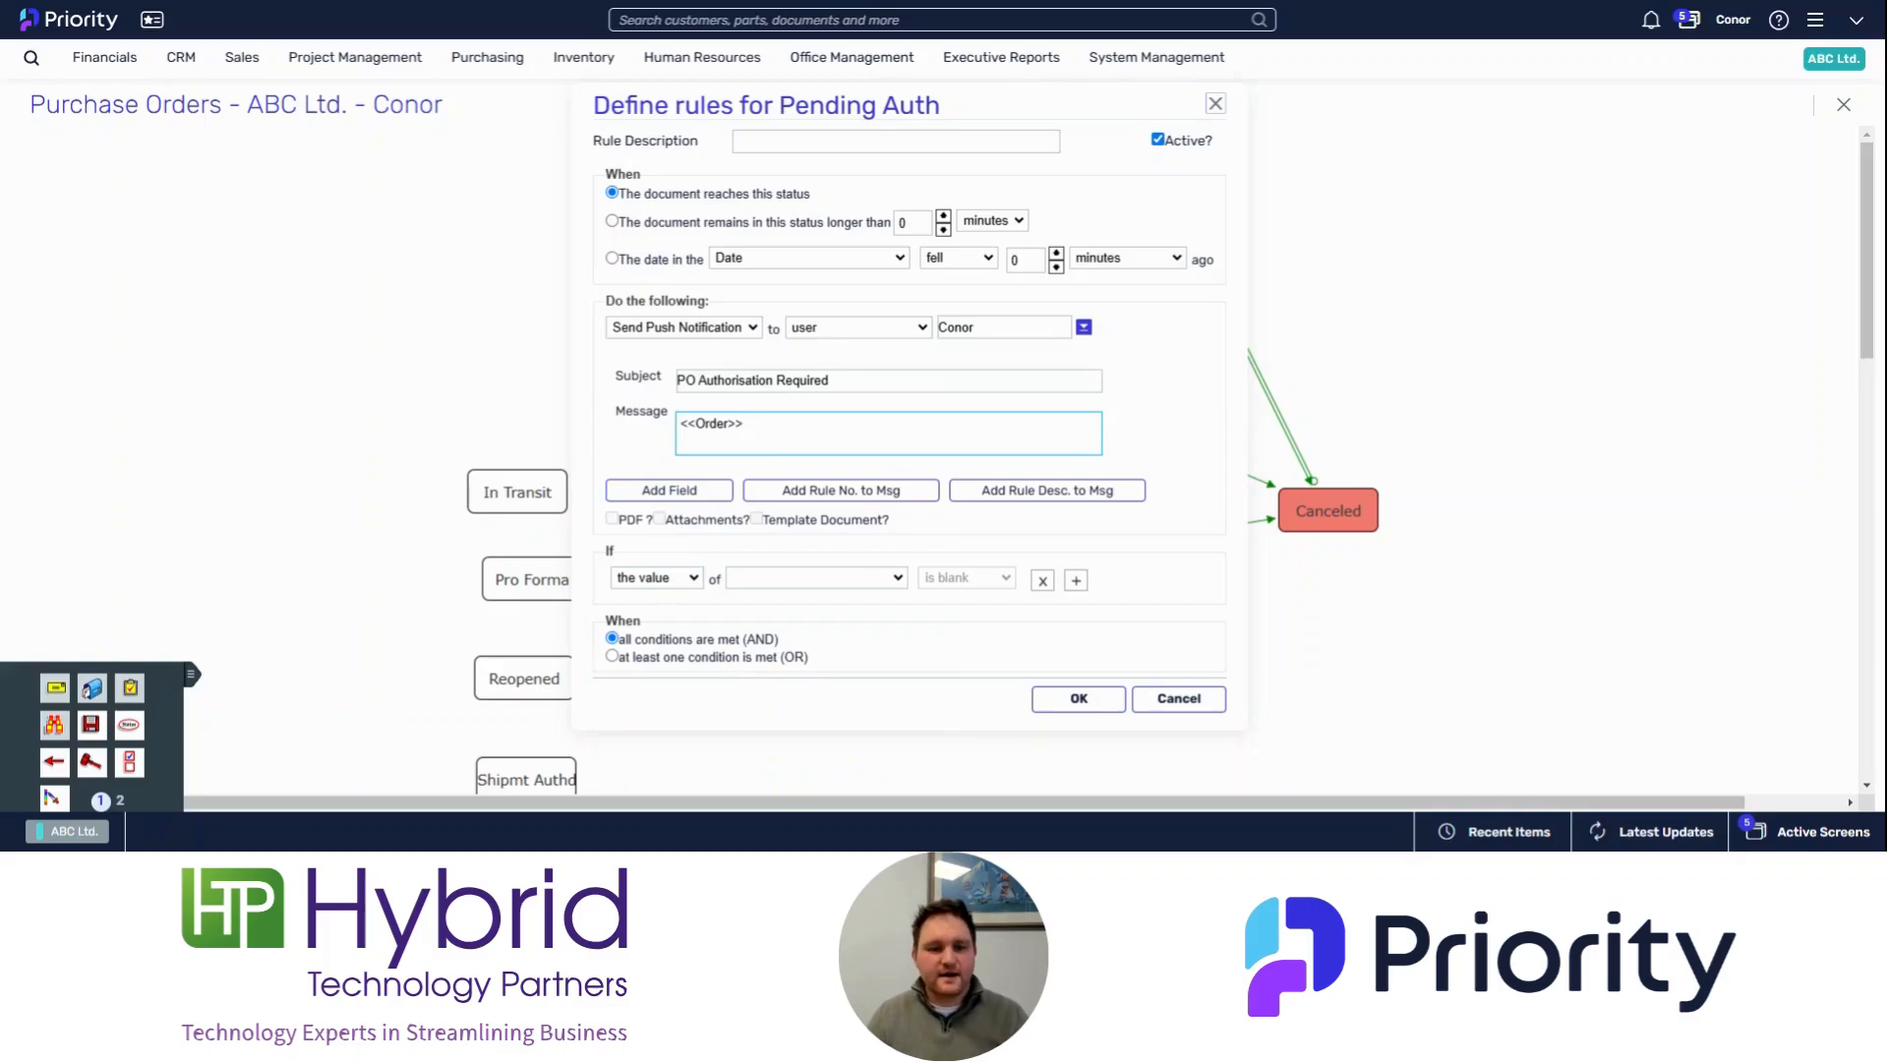
Step: Set the rule description to PO Auth, save the rule and close the Pending Auth rules list
click(783, 143)
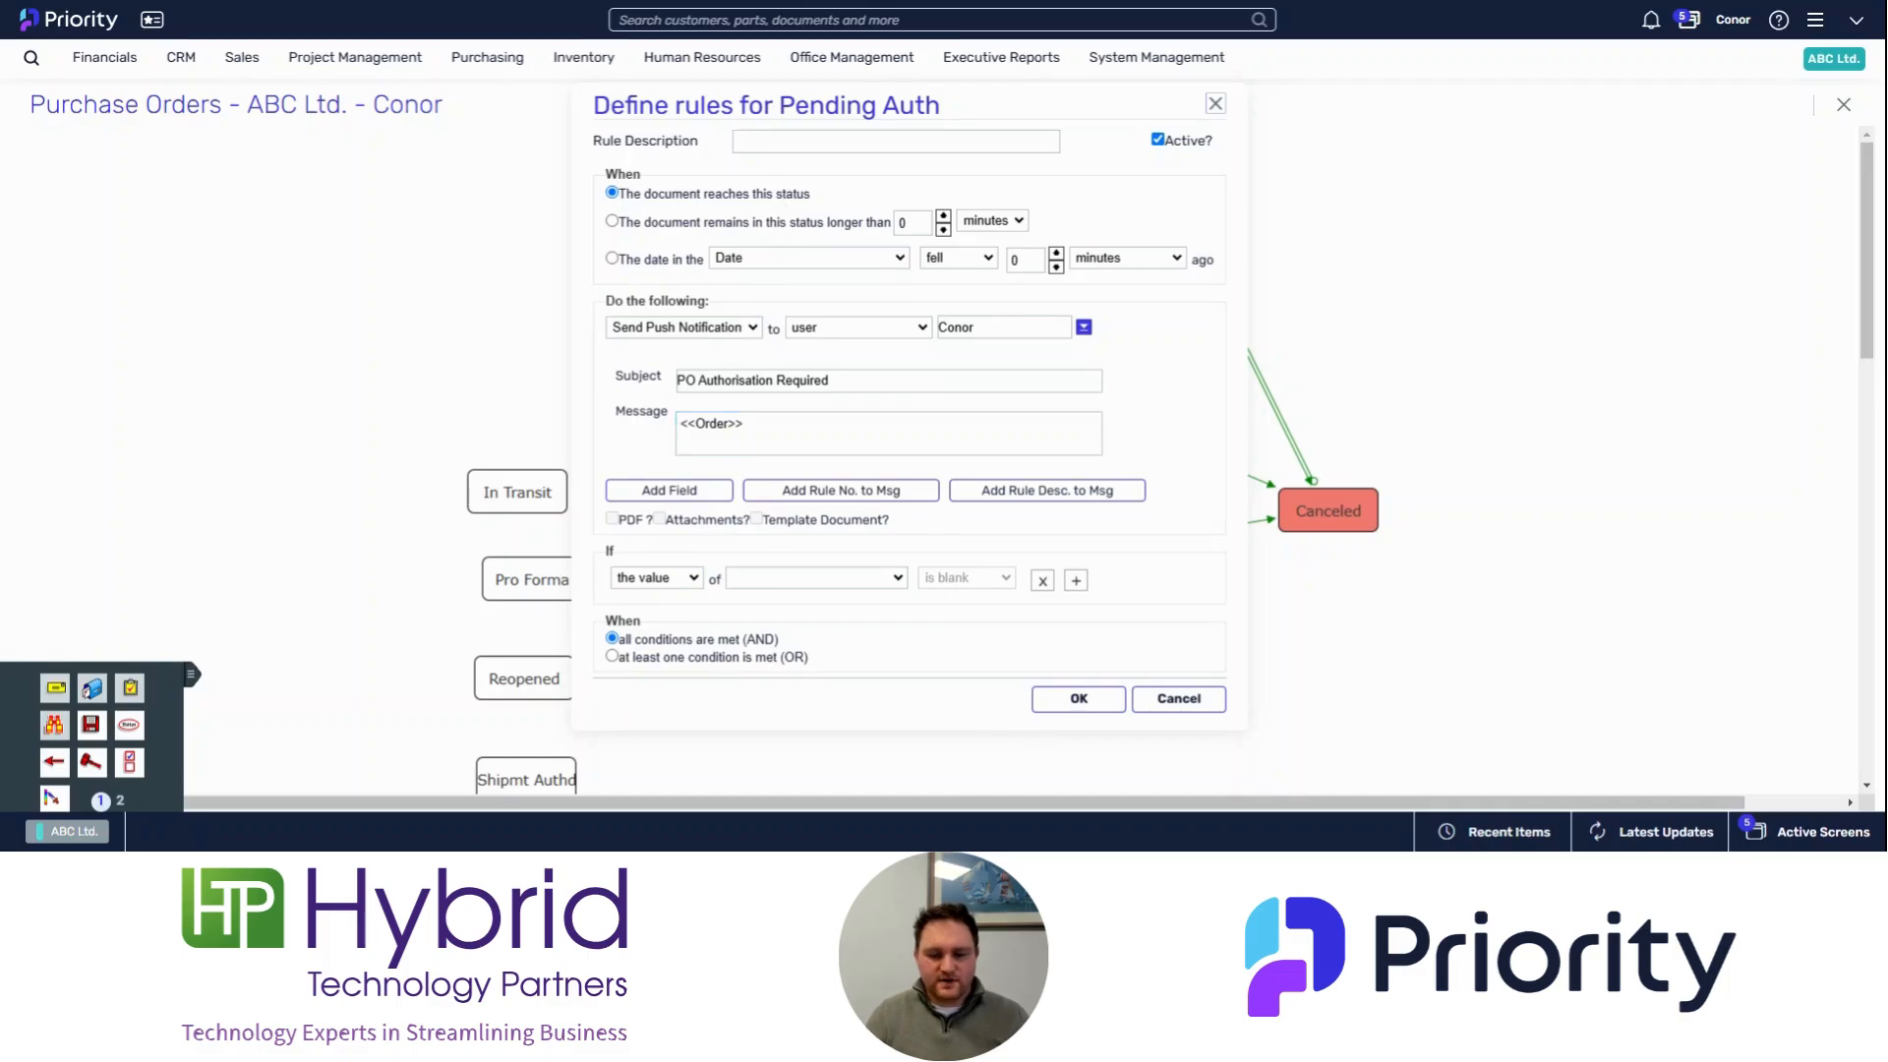
text(PPO)
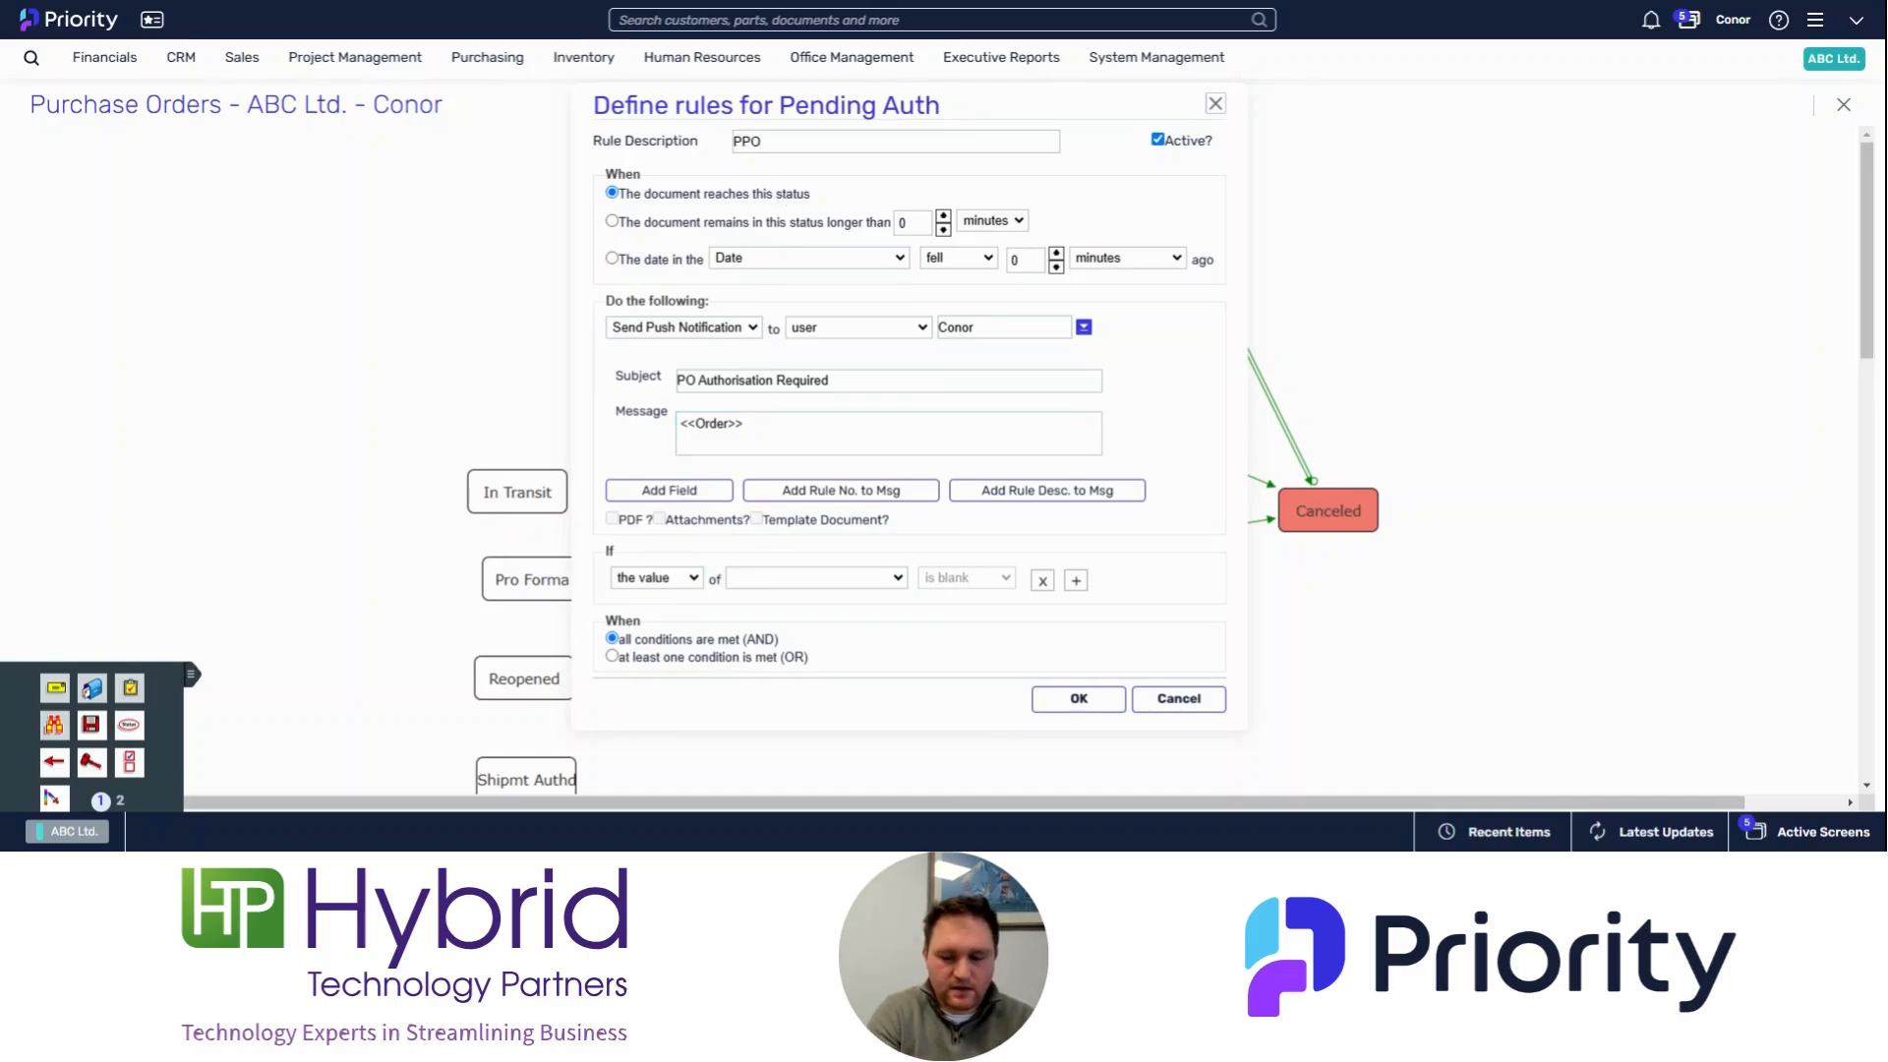
key(BackSpace)
key(BackSpace)
key(BackSpace)
text(PO Aut)
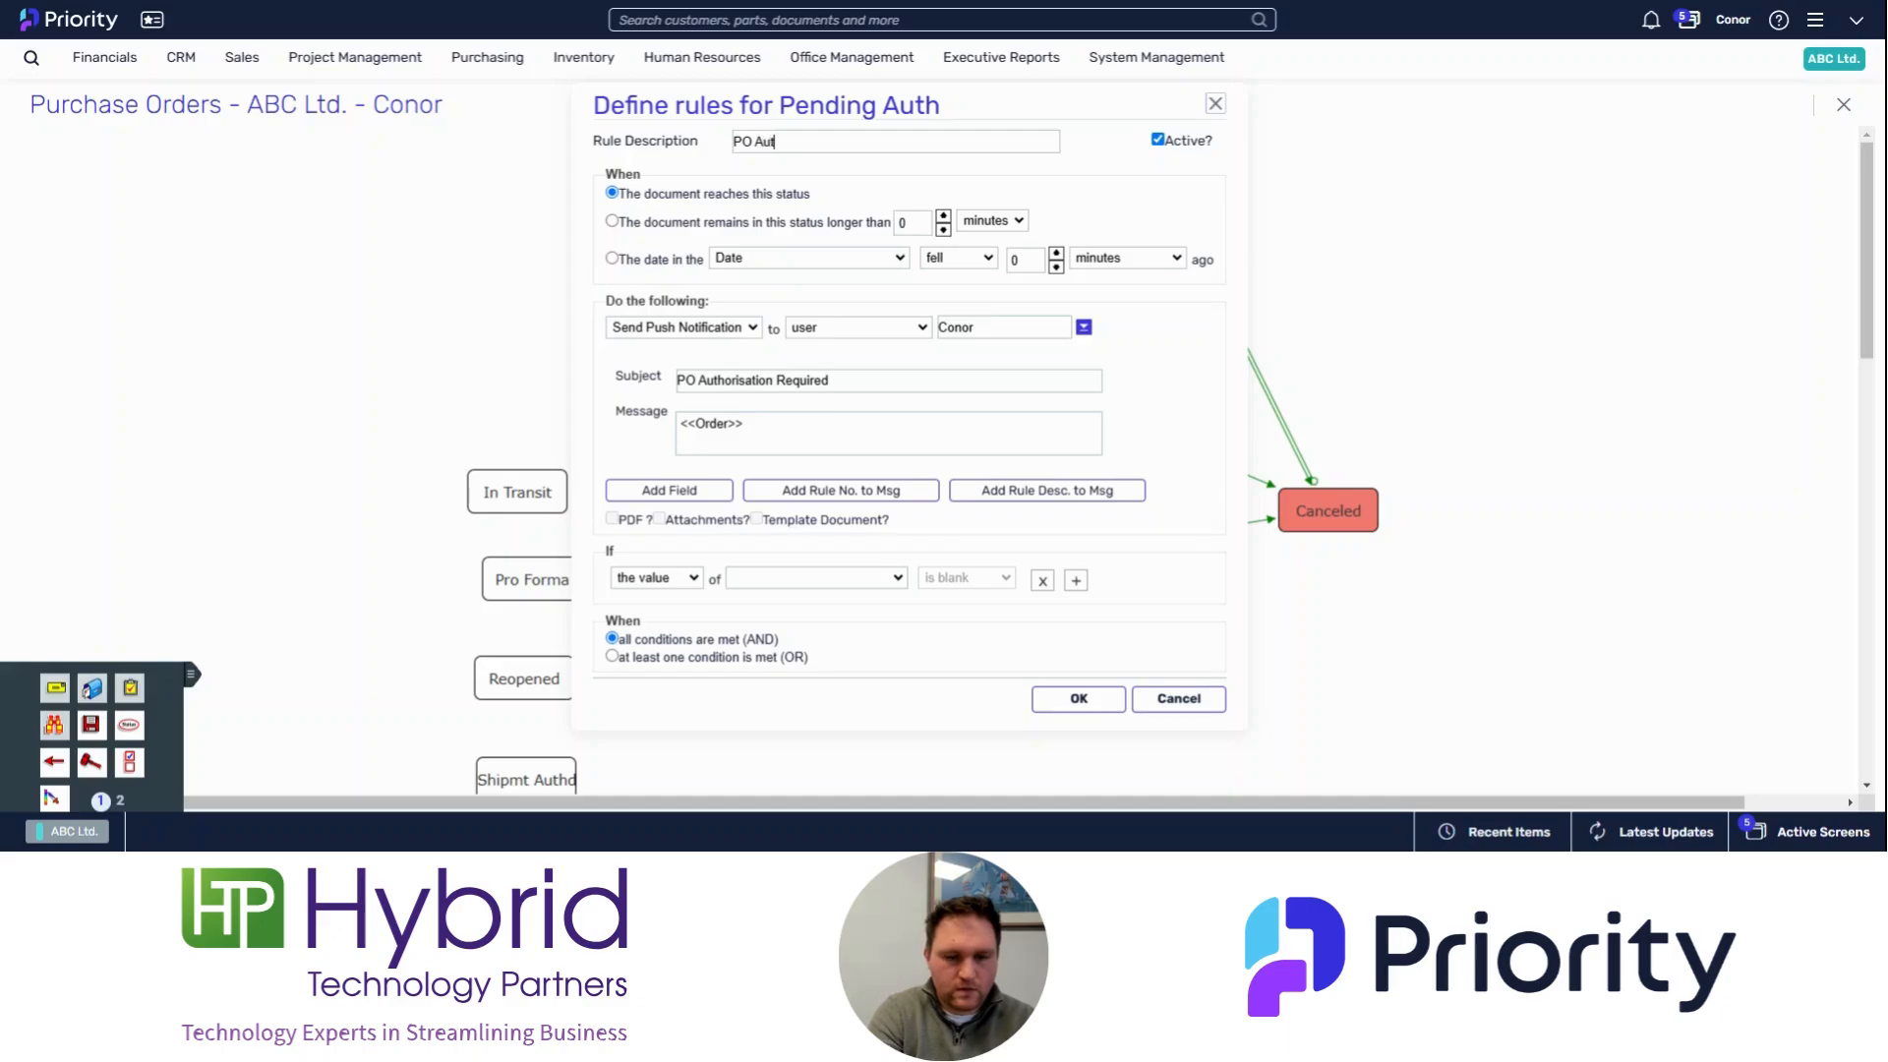
text(h)
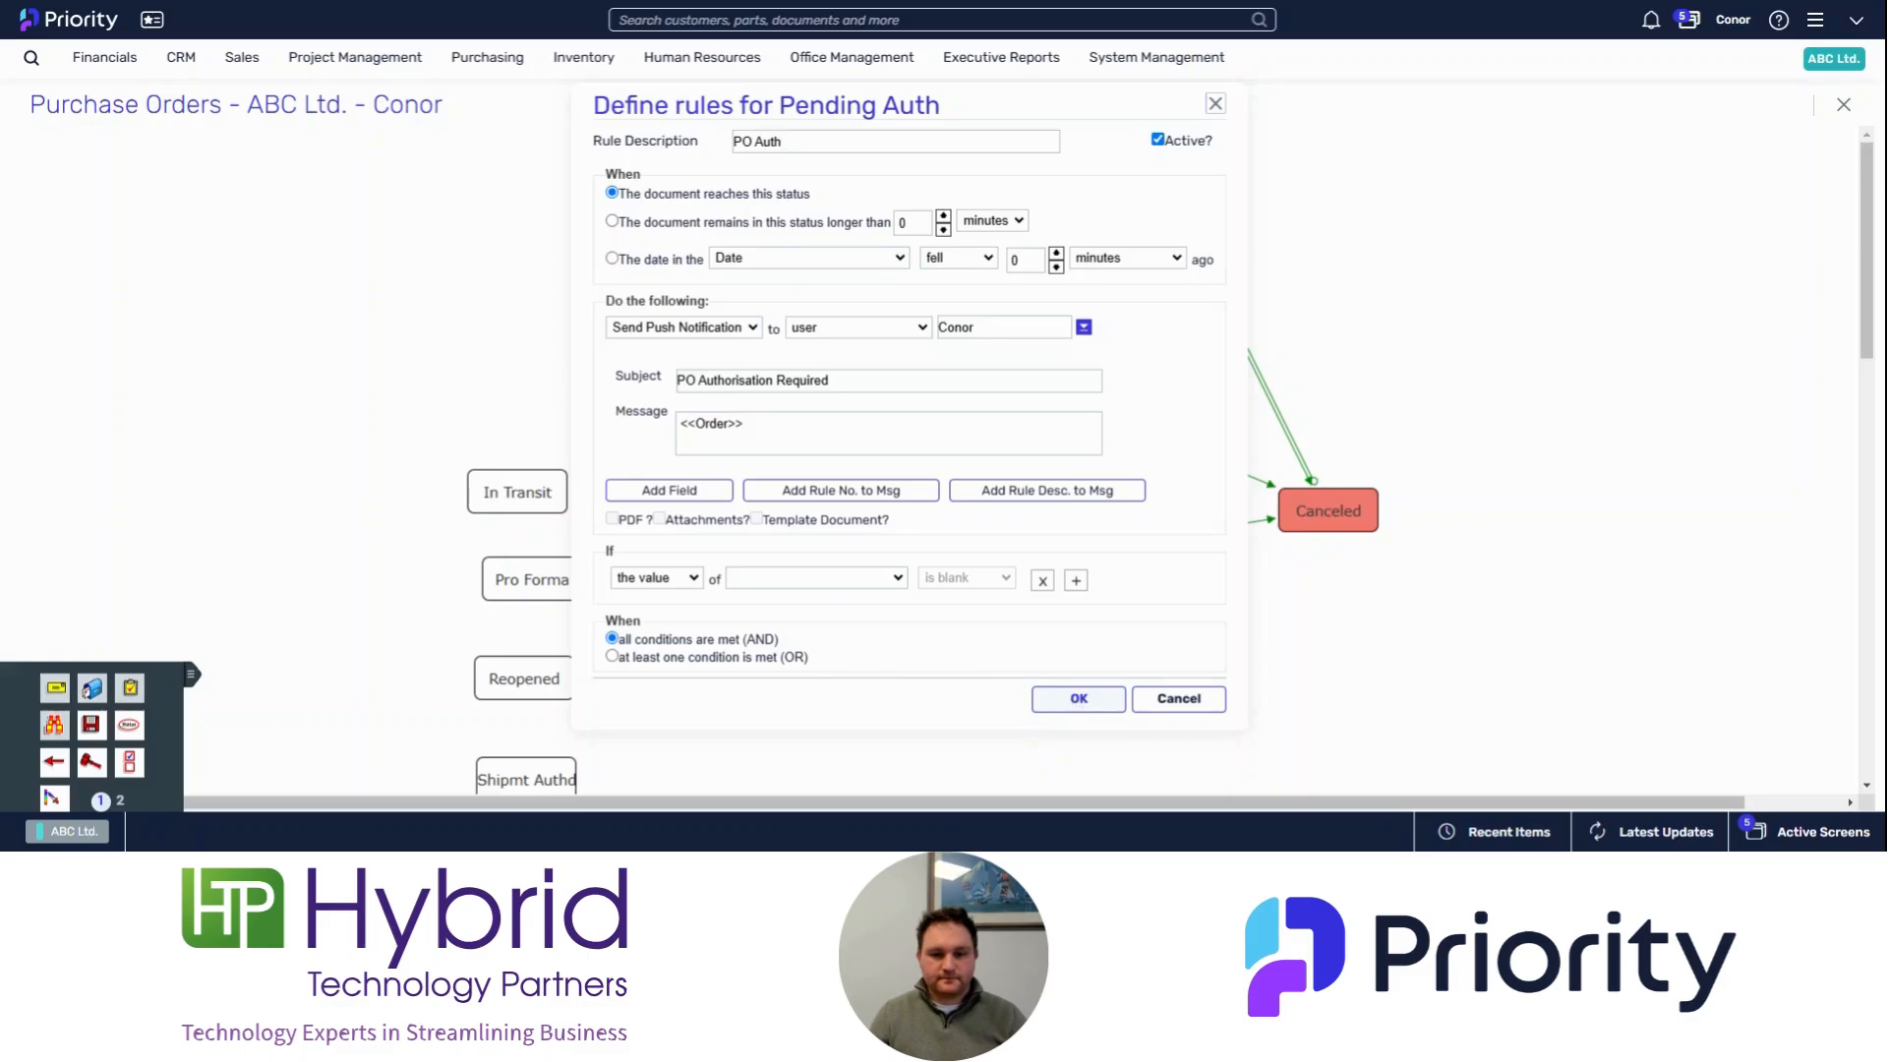
click(1077, 704)
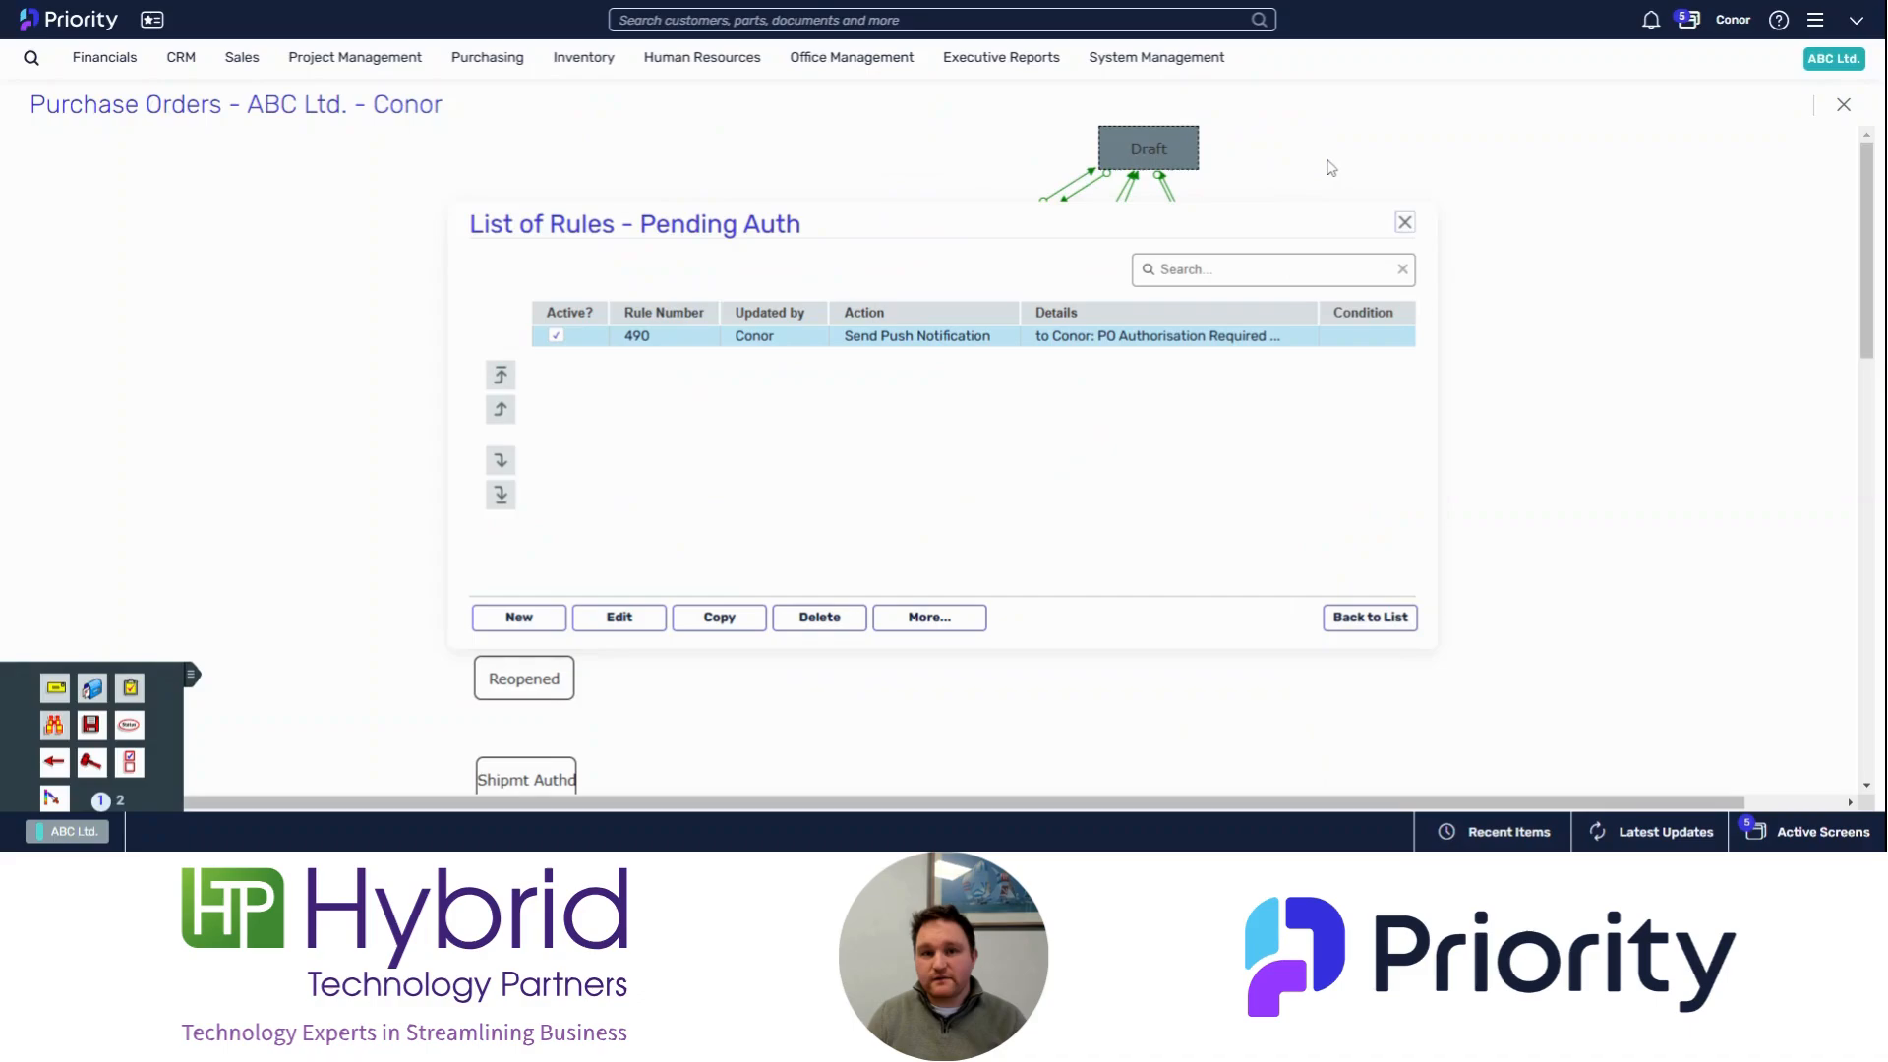
click(1404, 222)
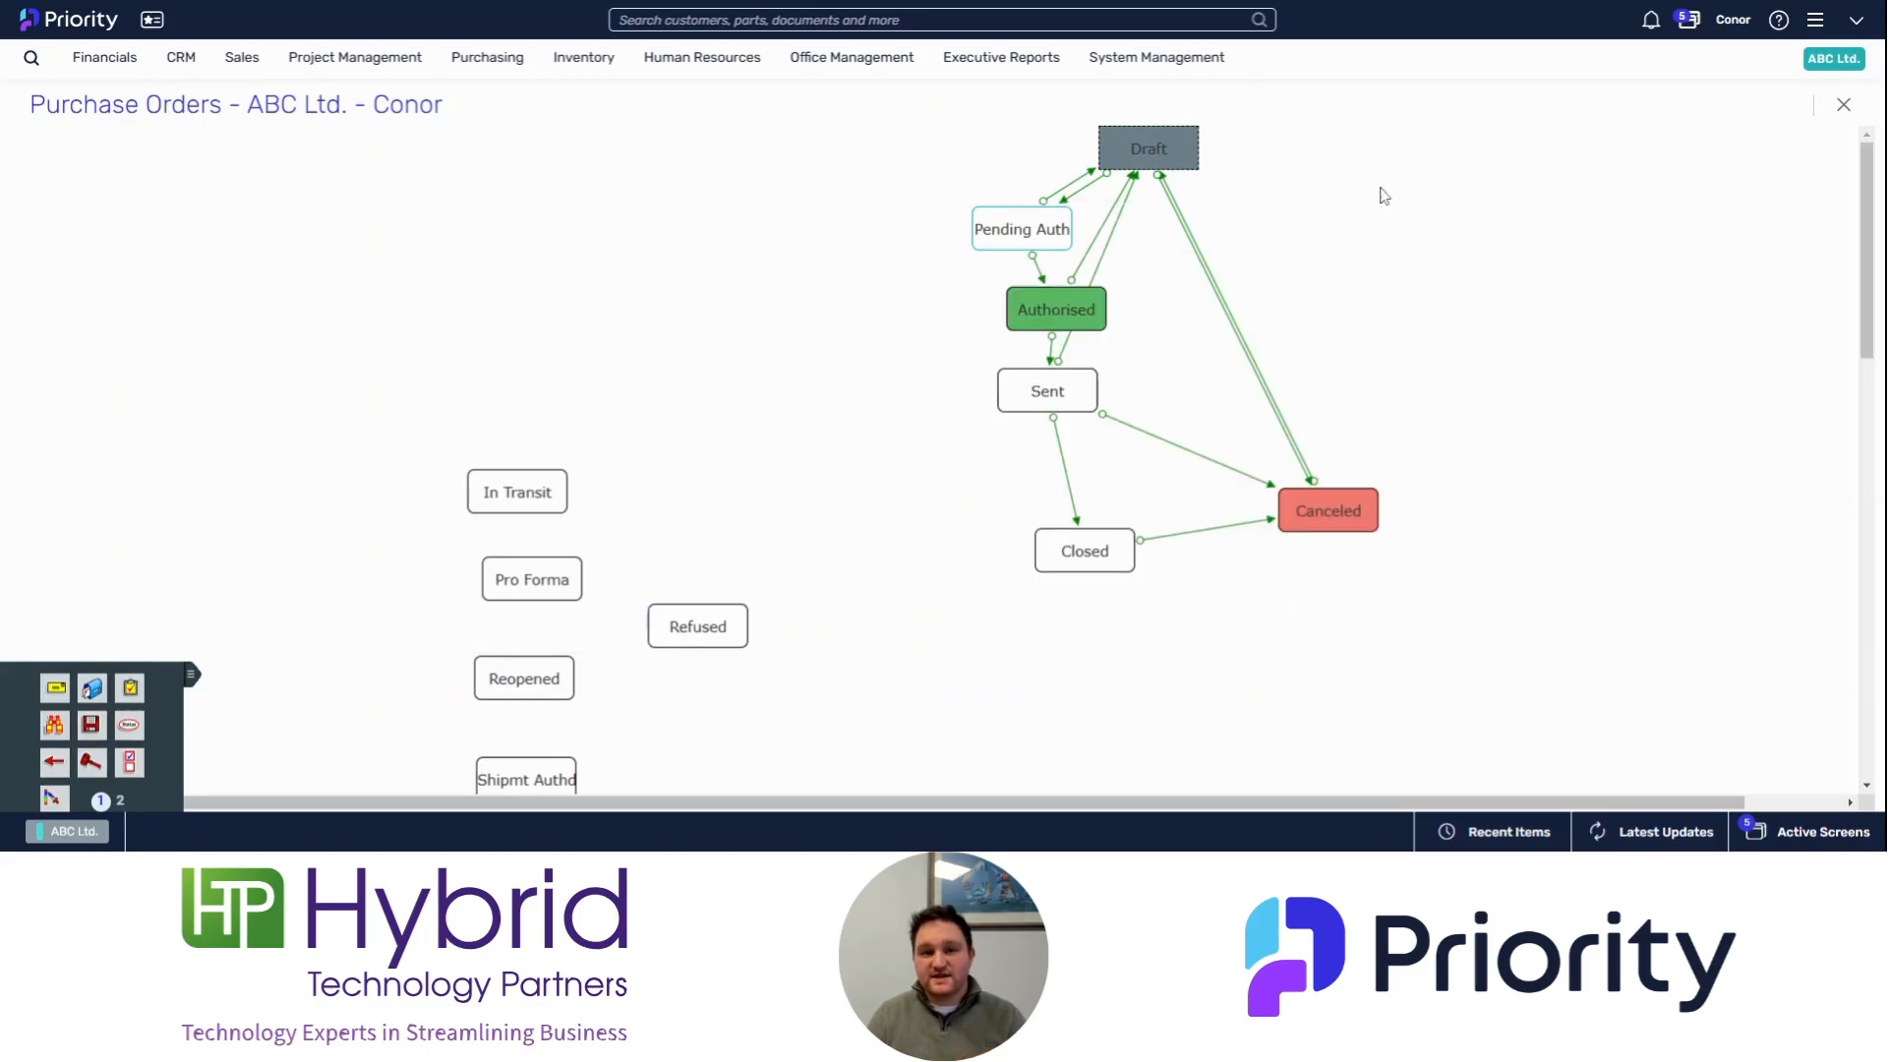
Step: Add a rule on the Pending Auth to Authorised transition that allows the status change only for the current user, then save and close
right_click(1041, 276)
click(1062, 289)
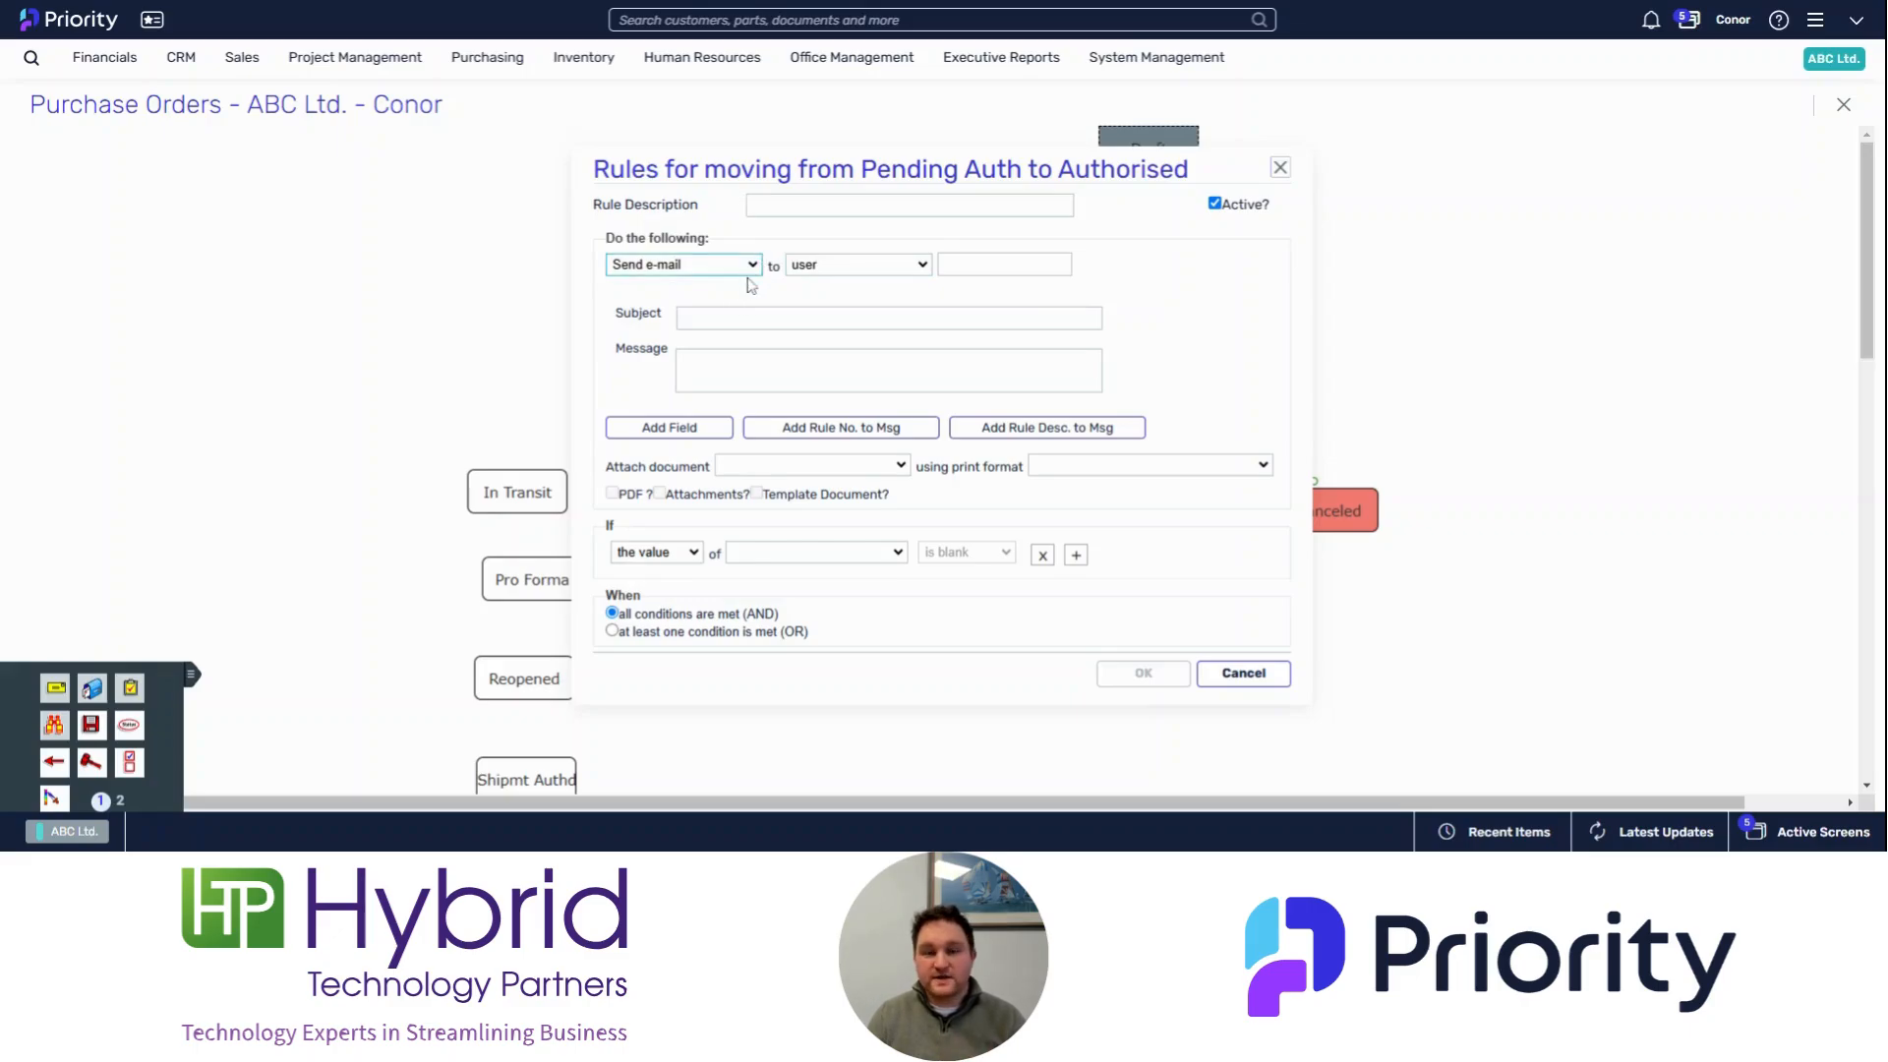
click(702, 367)
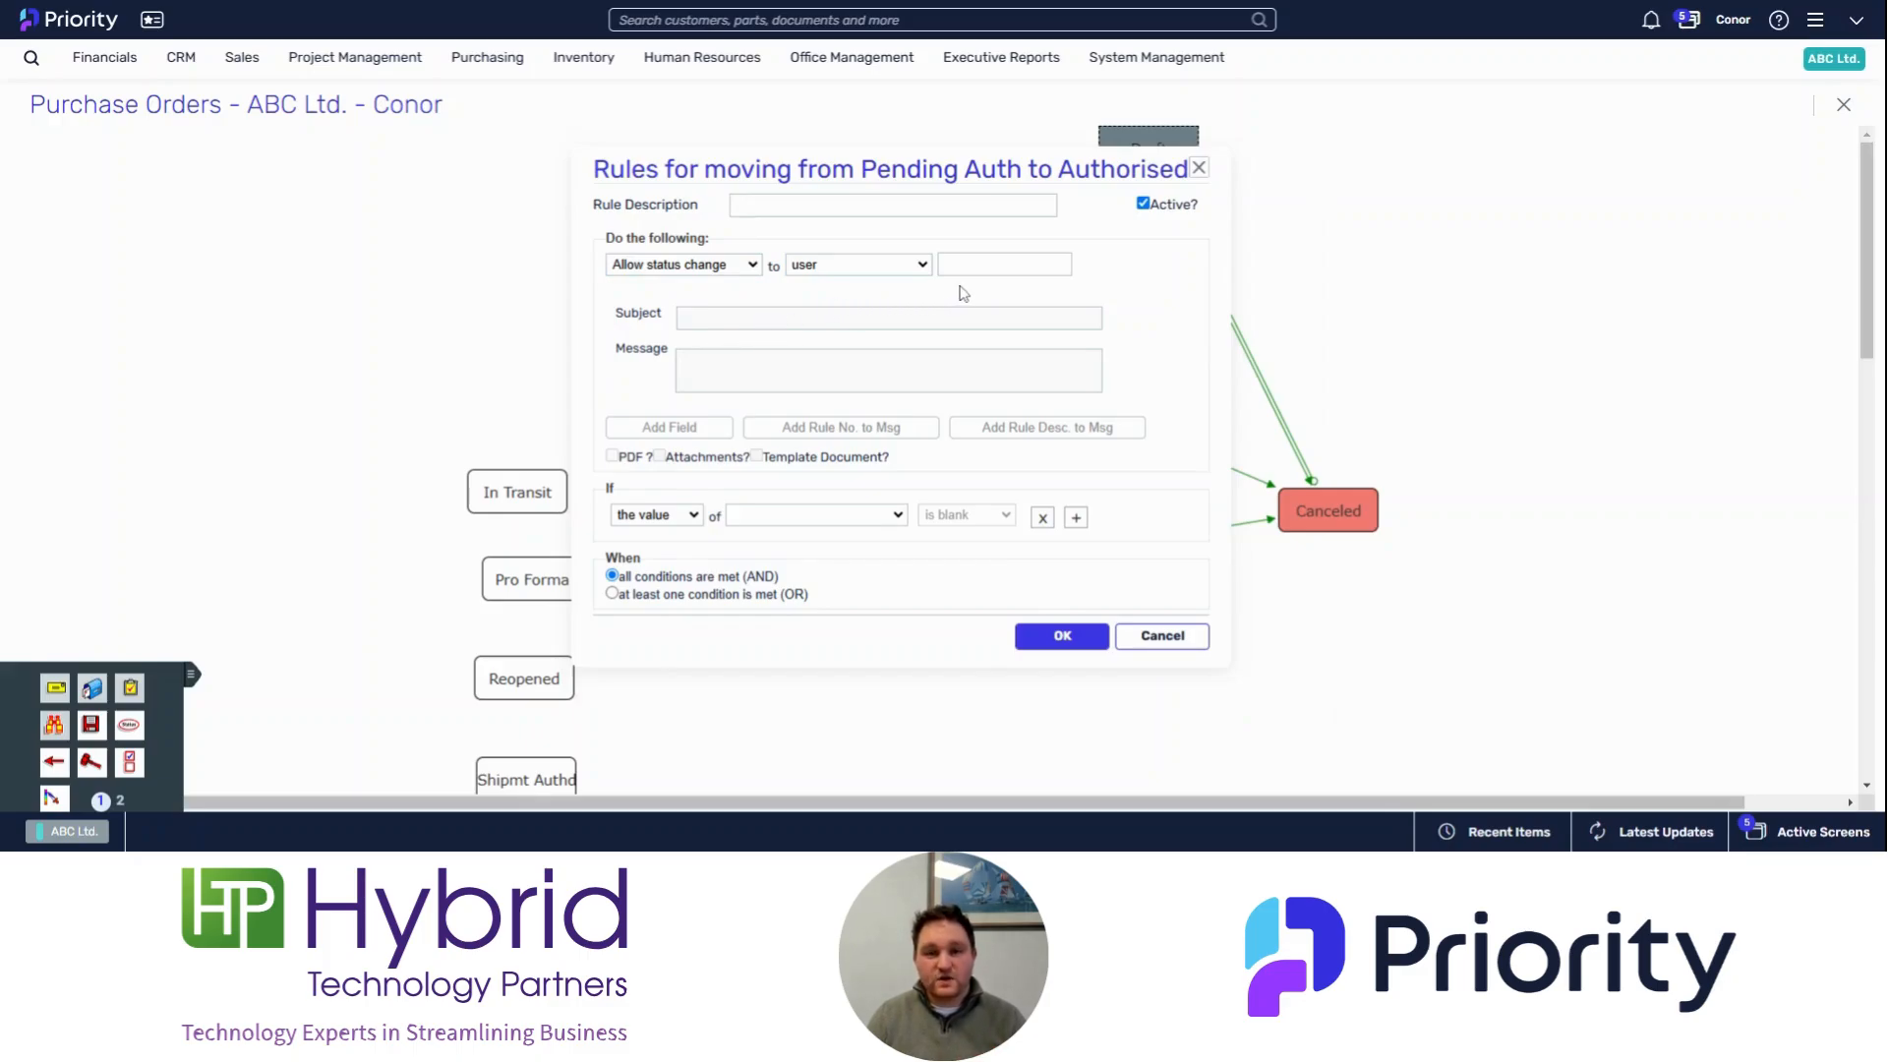
click(983, 263)
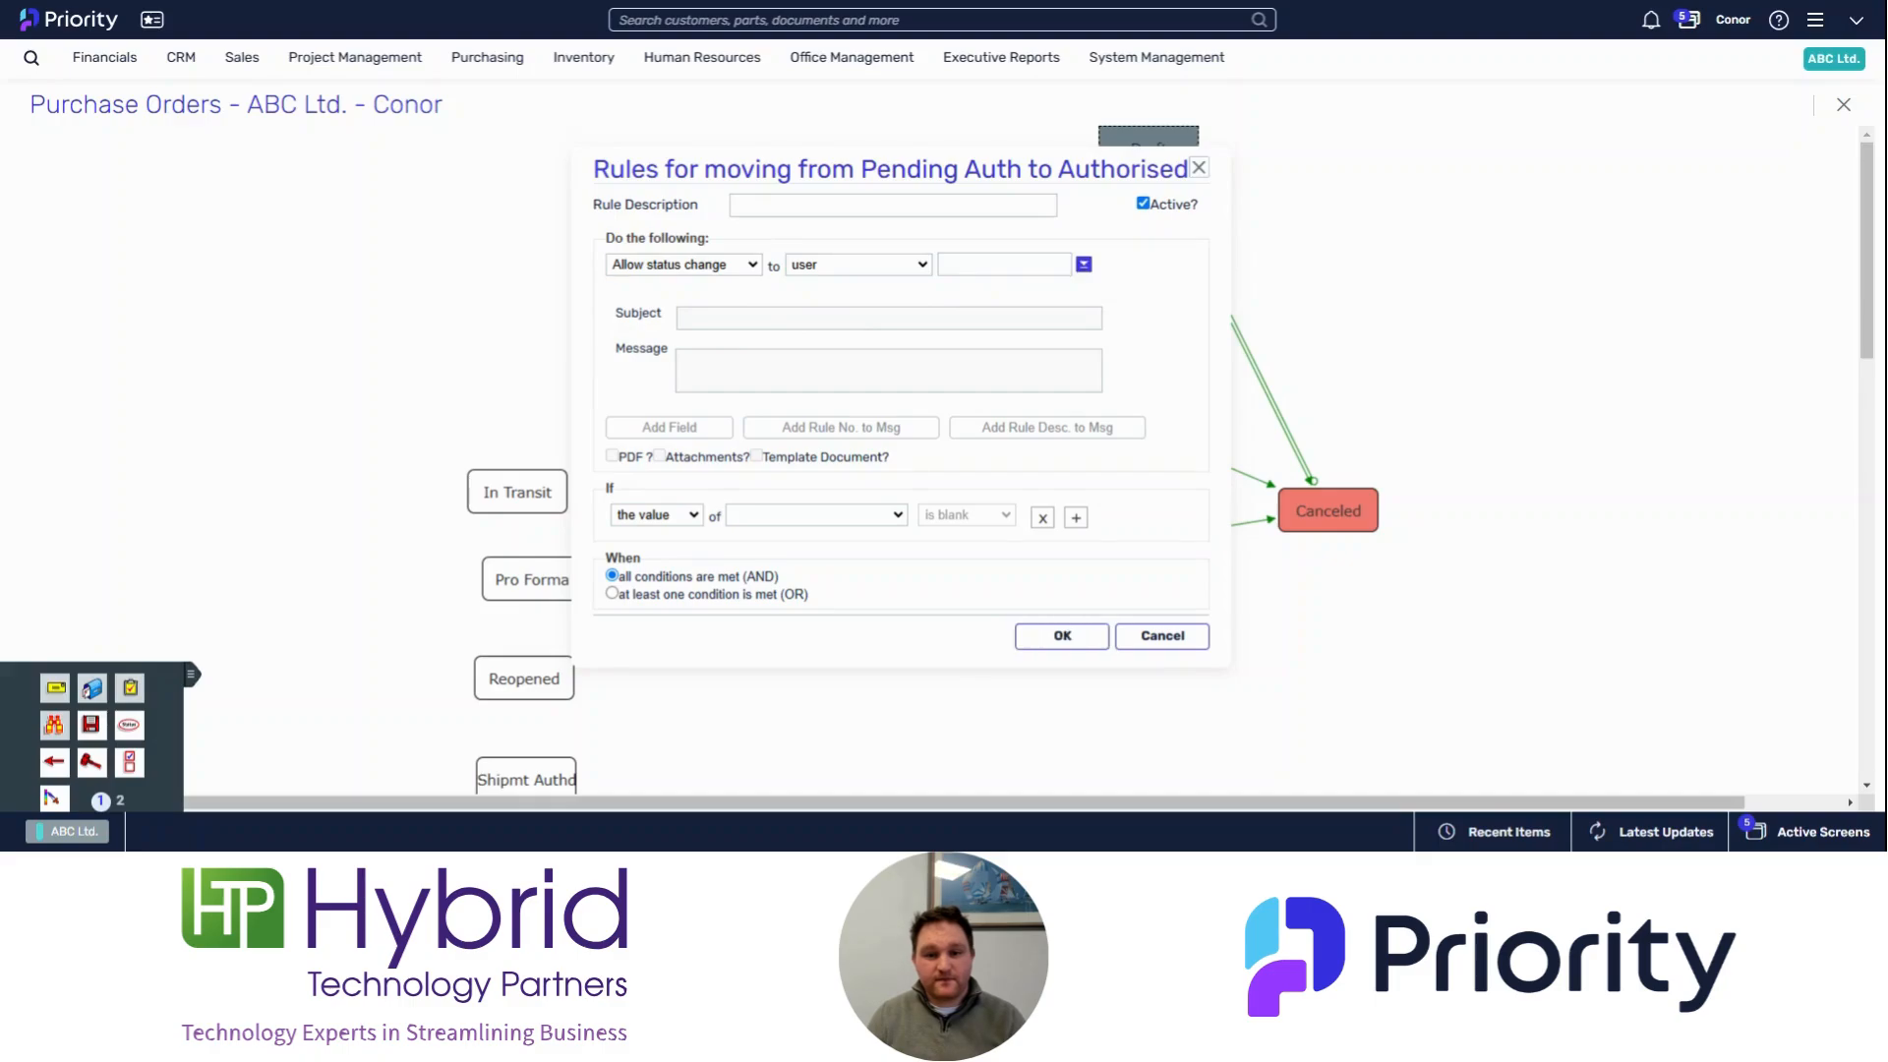
text(Conor)
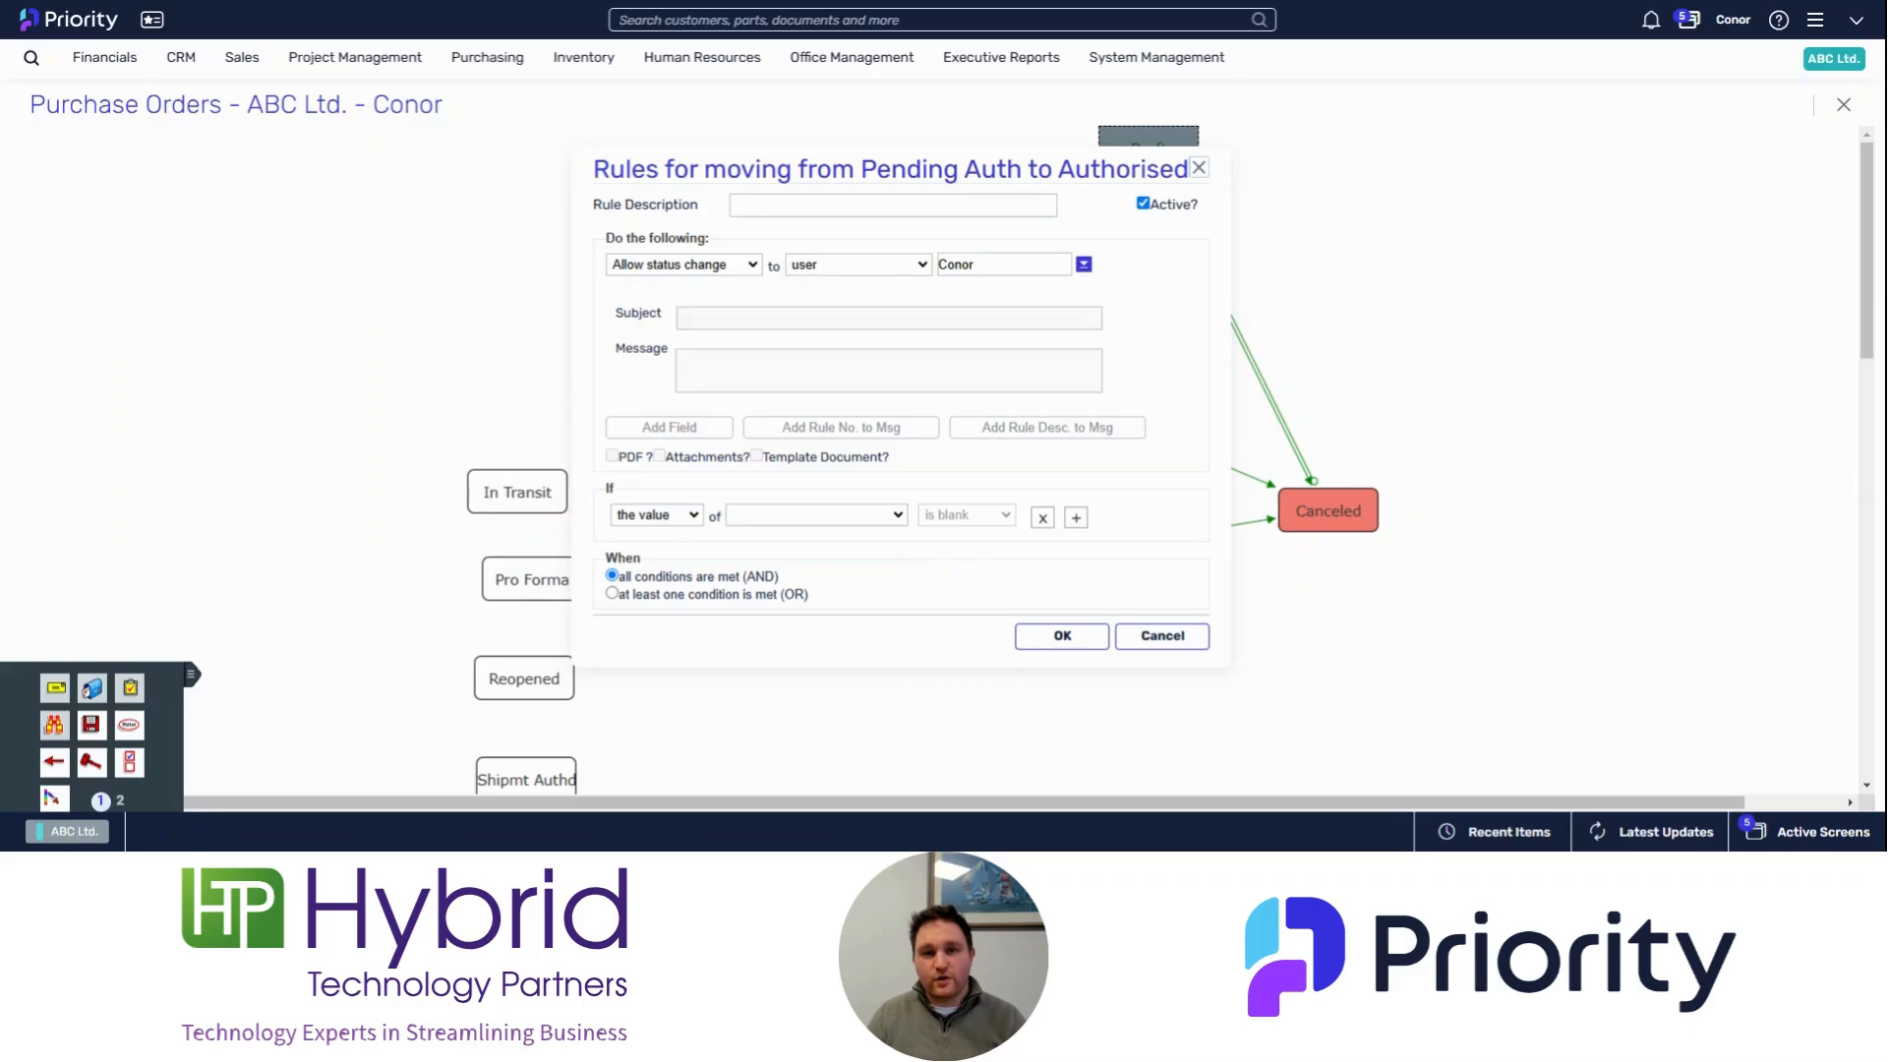
click(1056, 635)
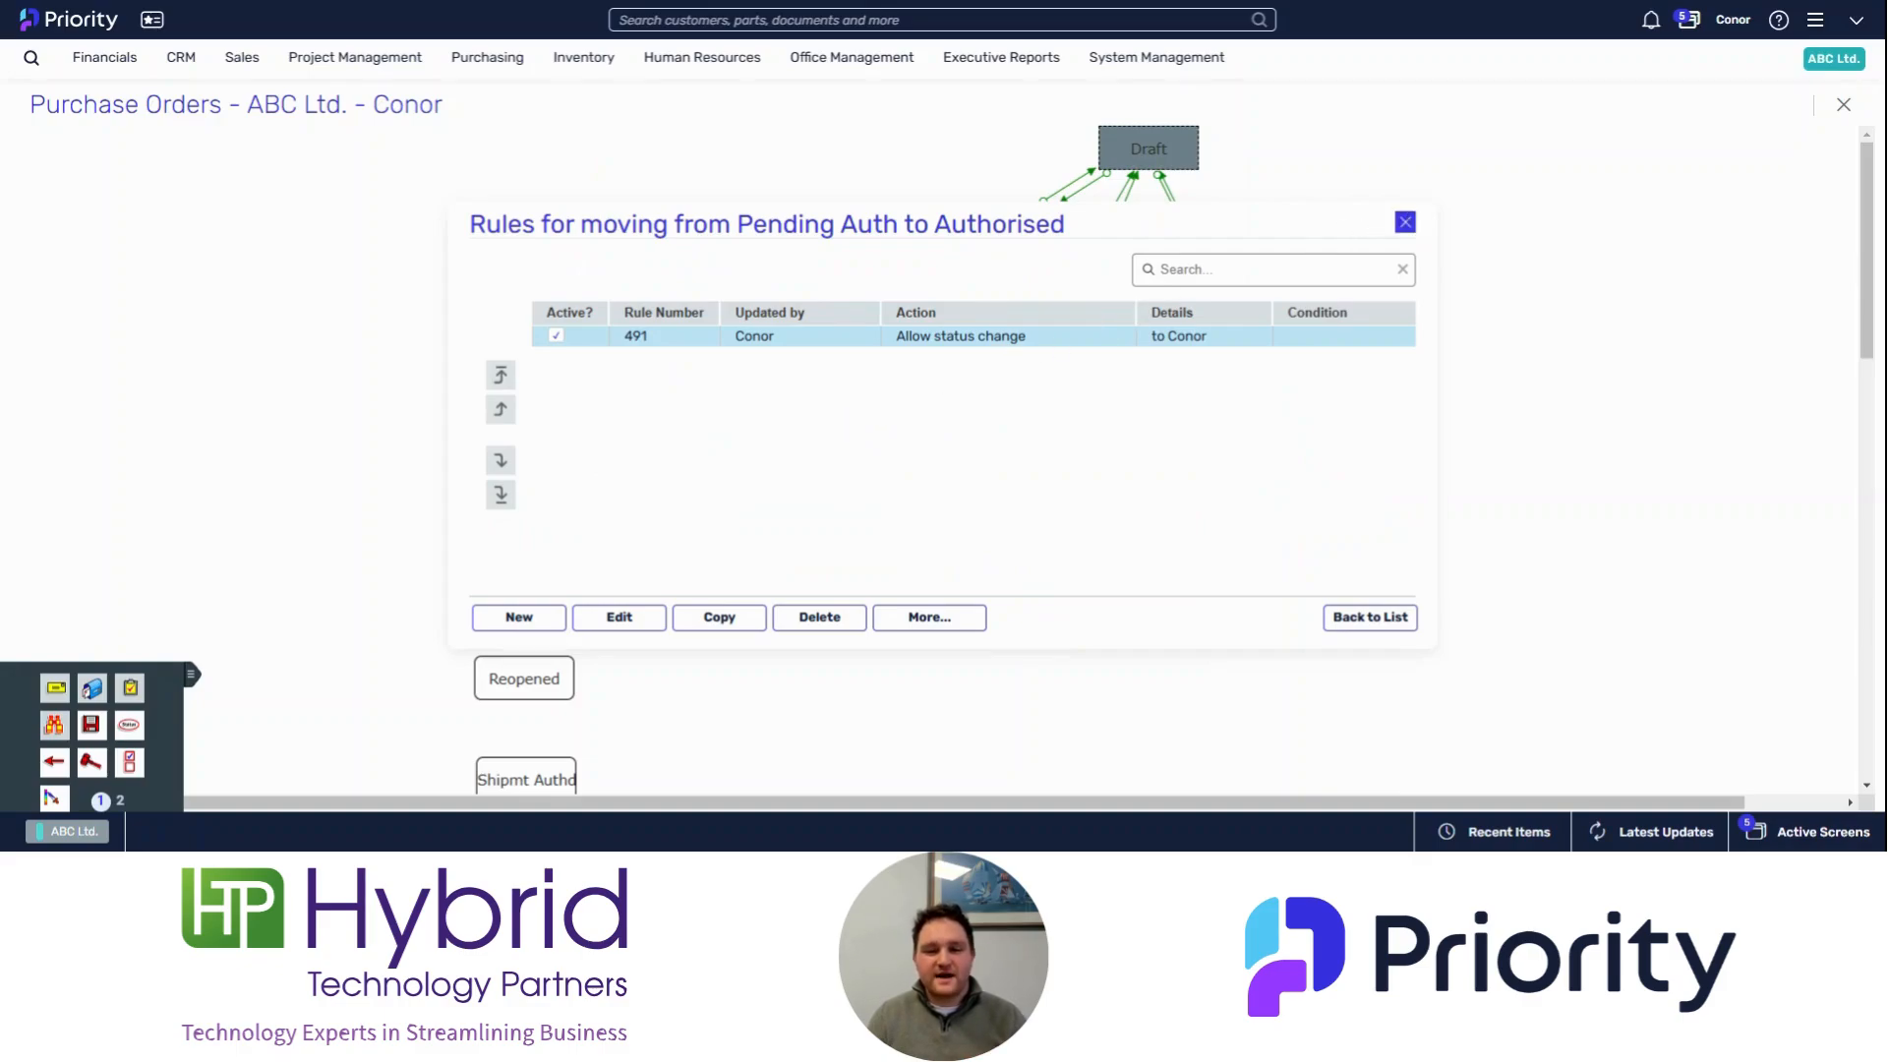
click(1406, 224)
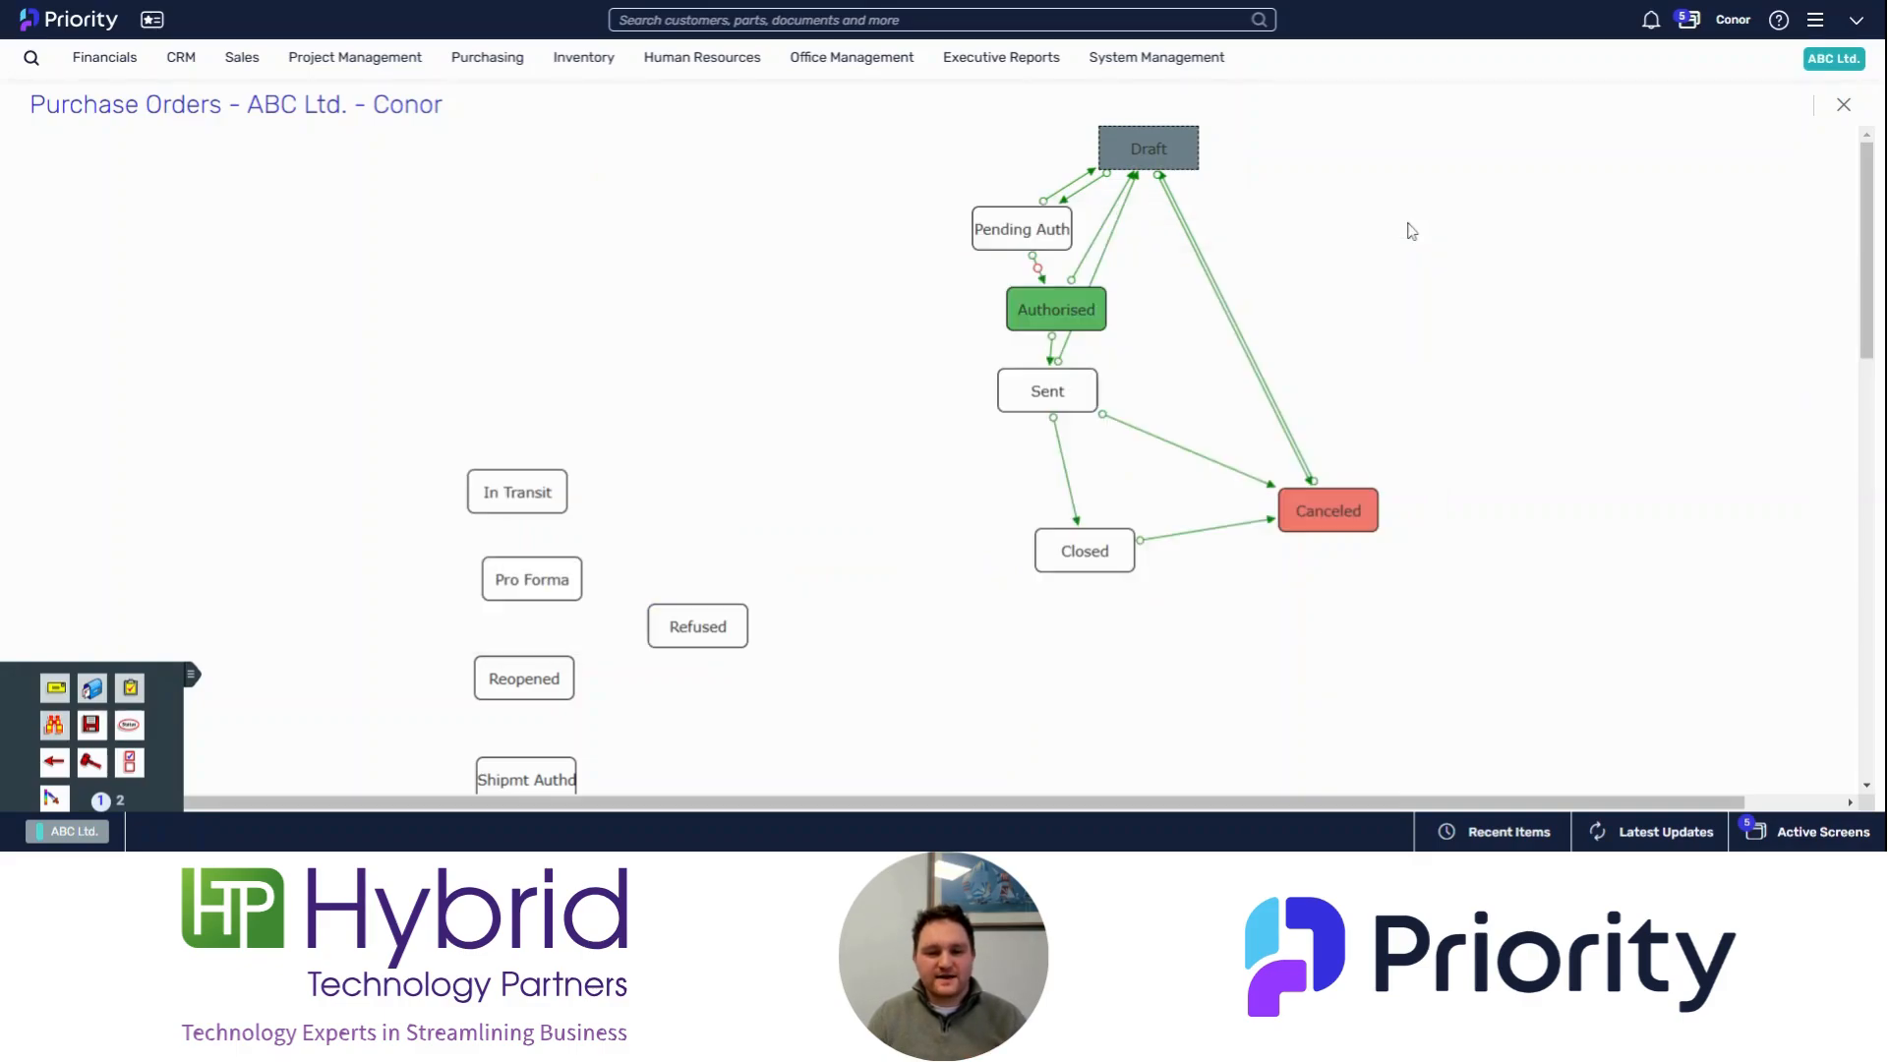
Step: Open the rules for the Sent status and set a new rule to send an e-mail to the form column Contact
right_click(1049, 404)
click(1072, 423)
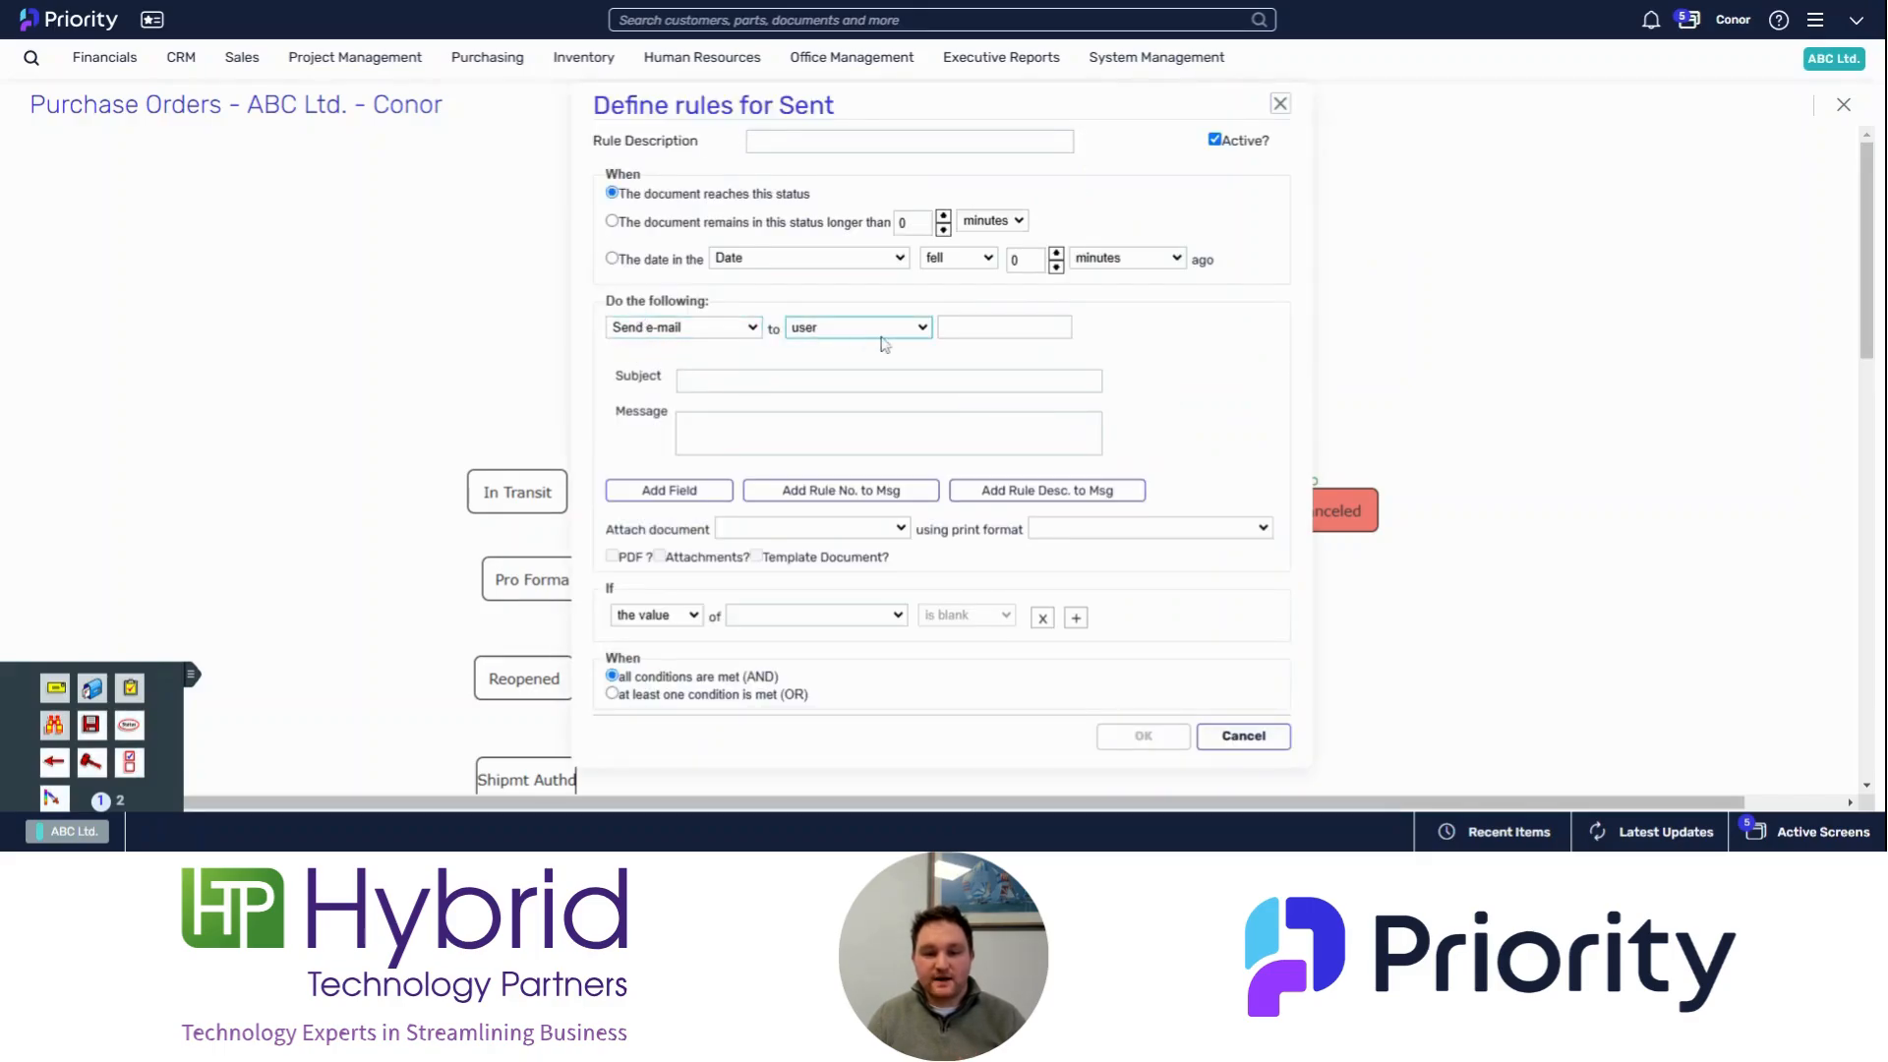
click(914, 339)
click(846, 425)
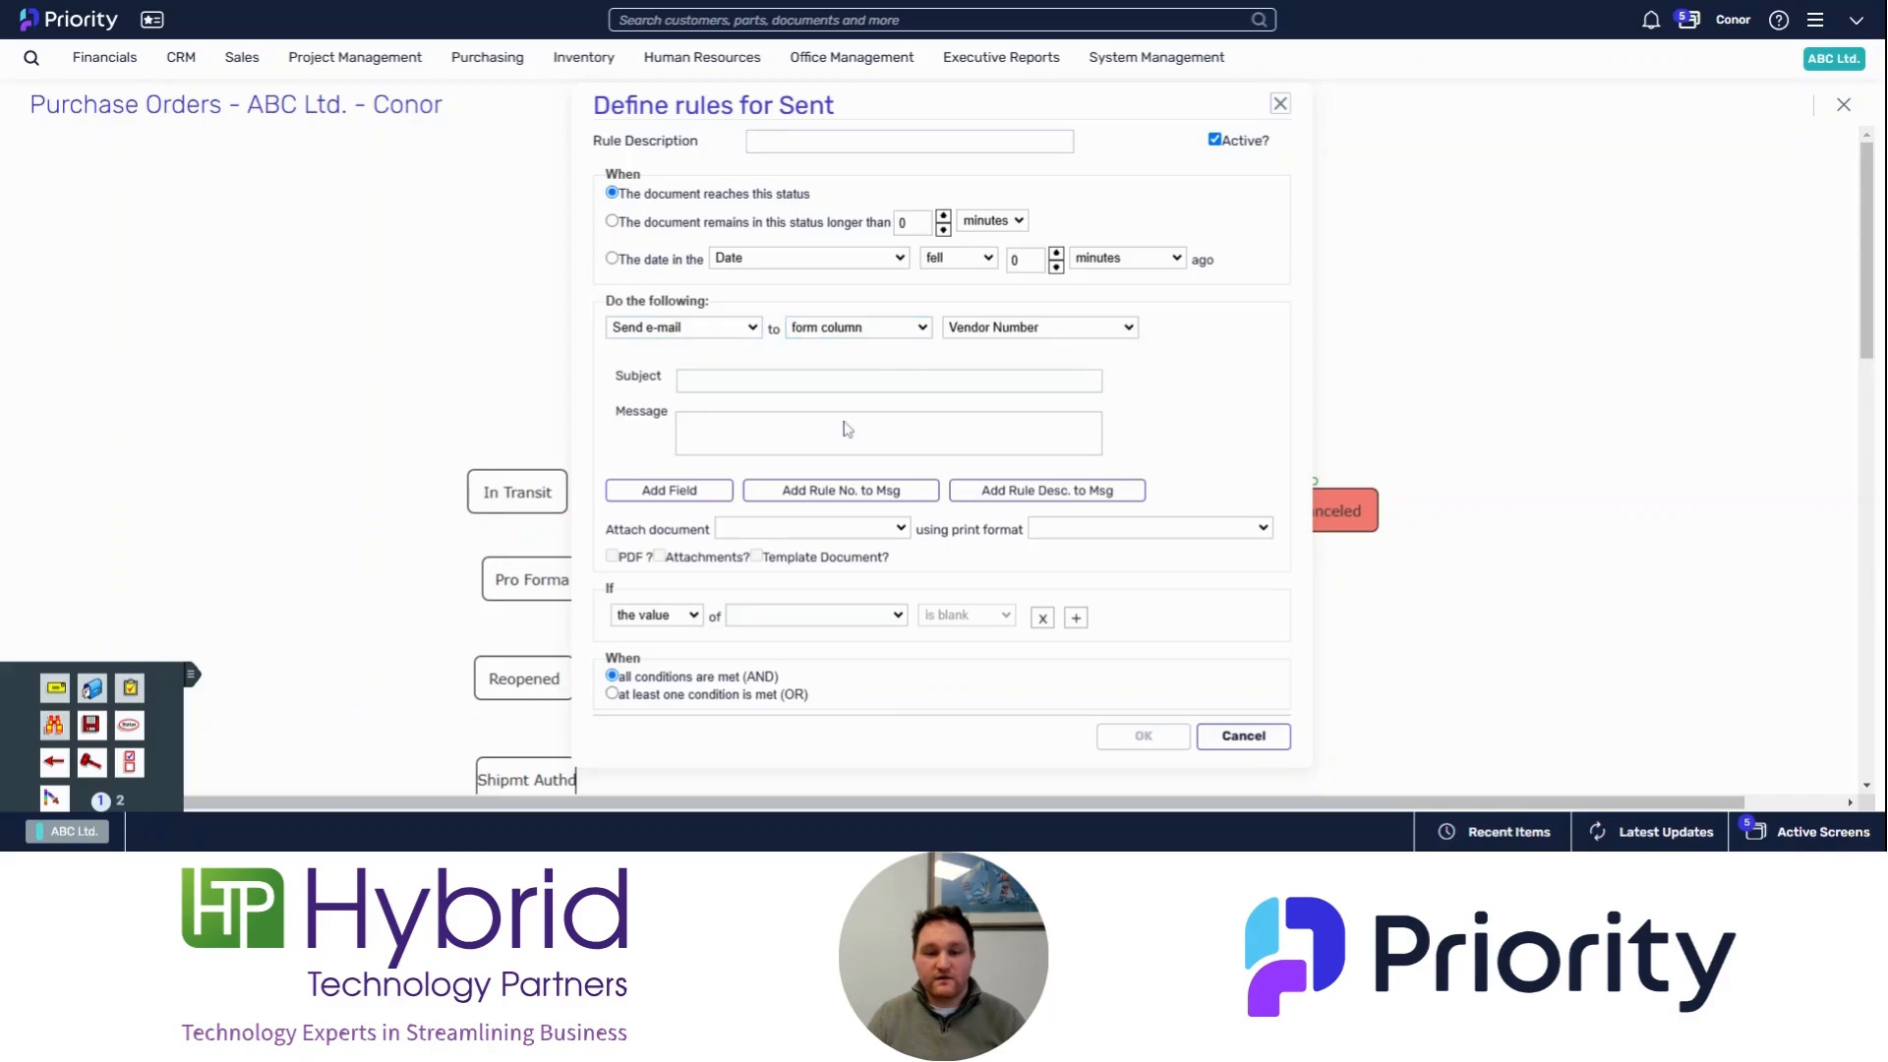
click(1128, 332)
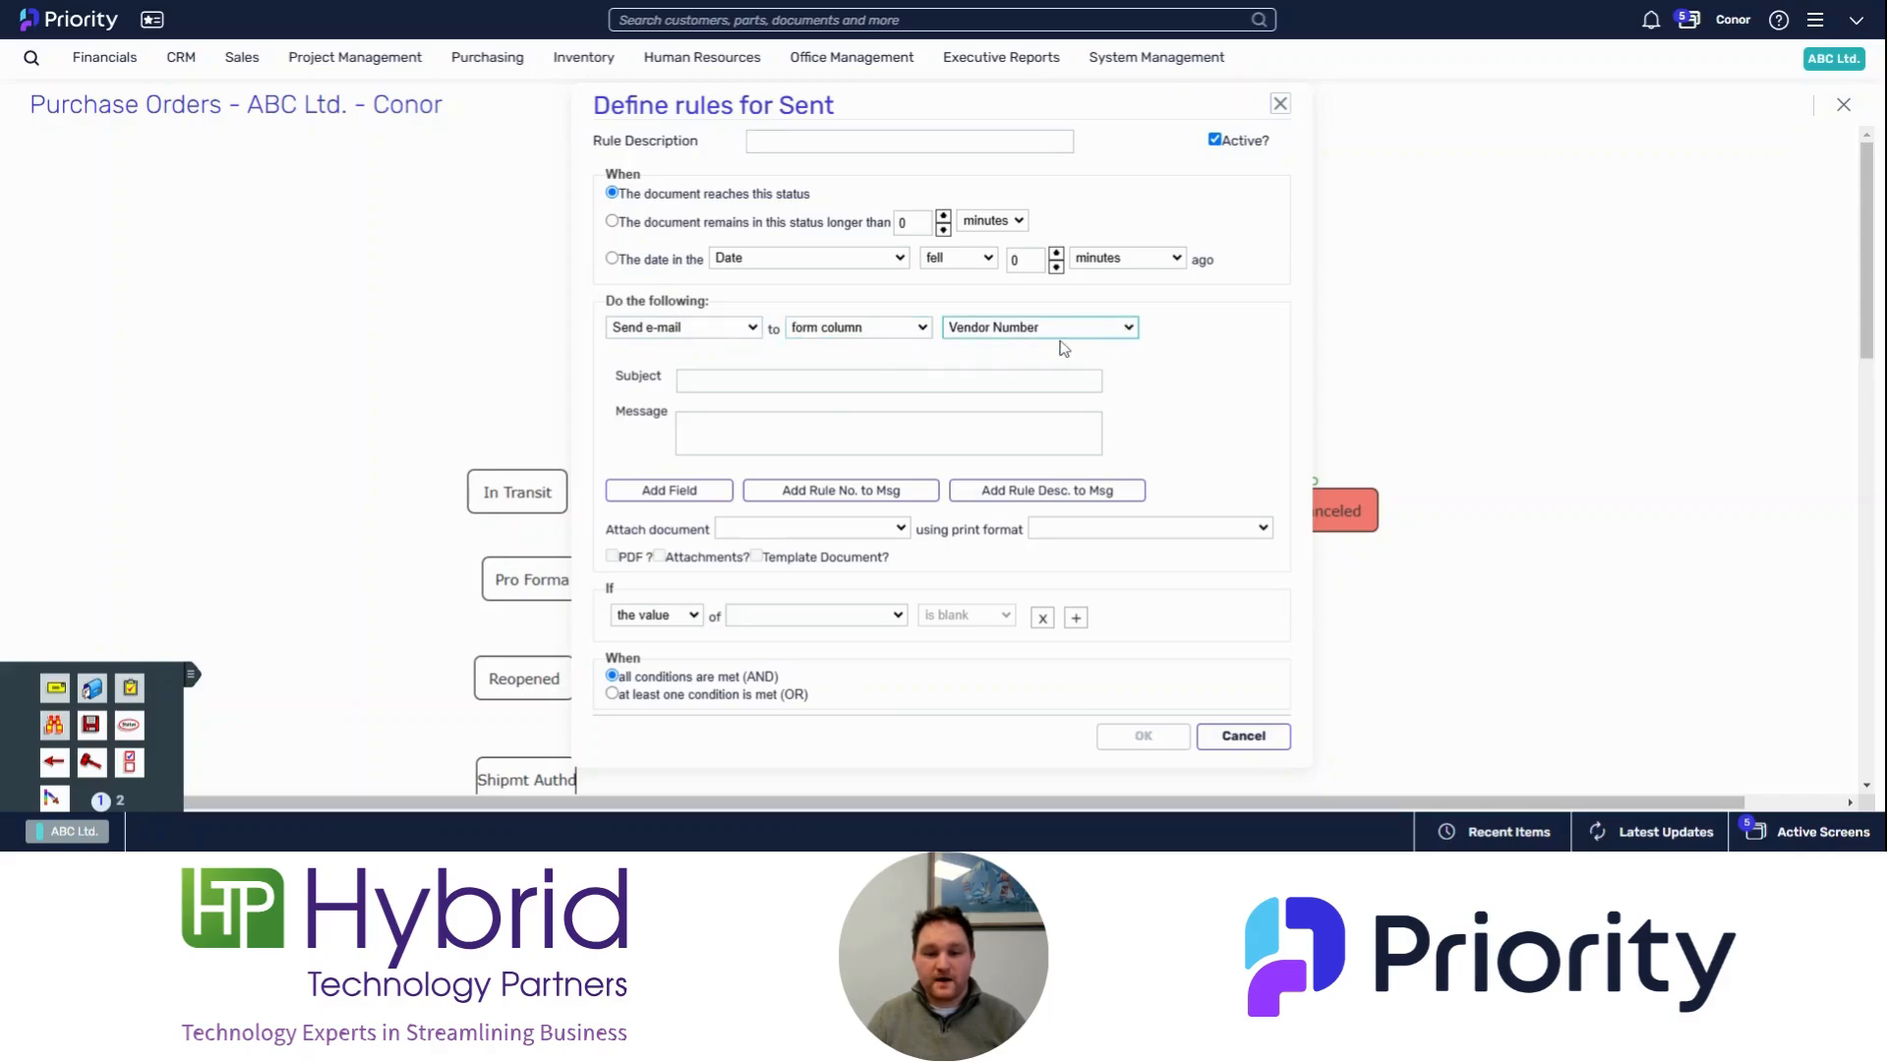
click(1064, 345)
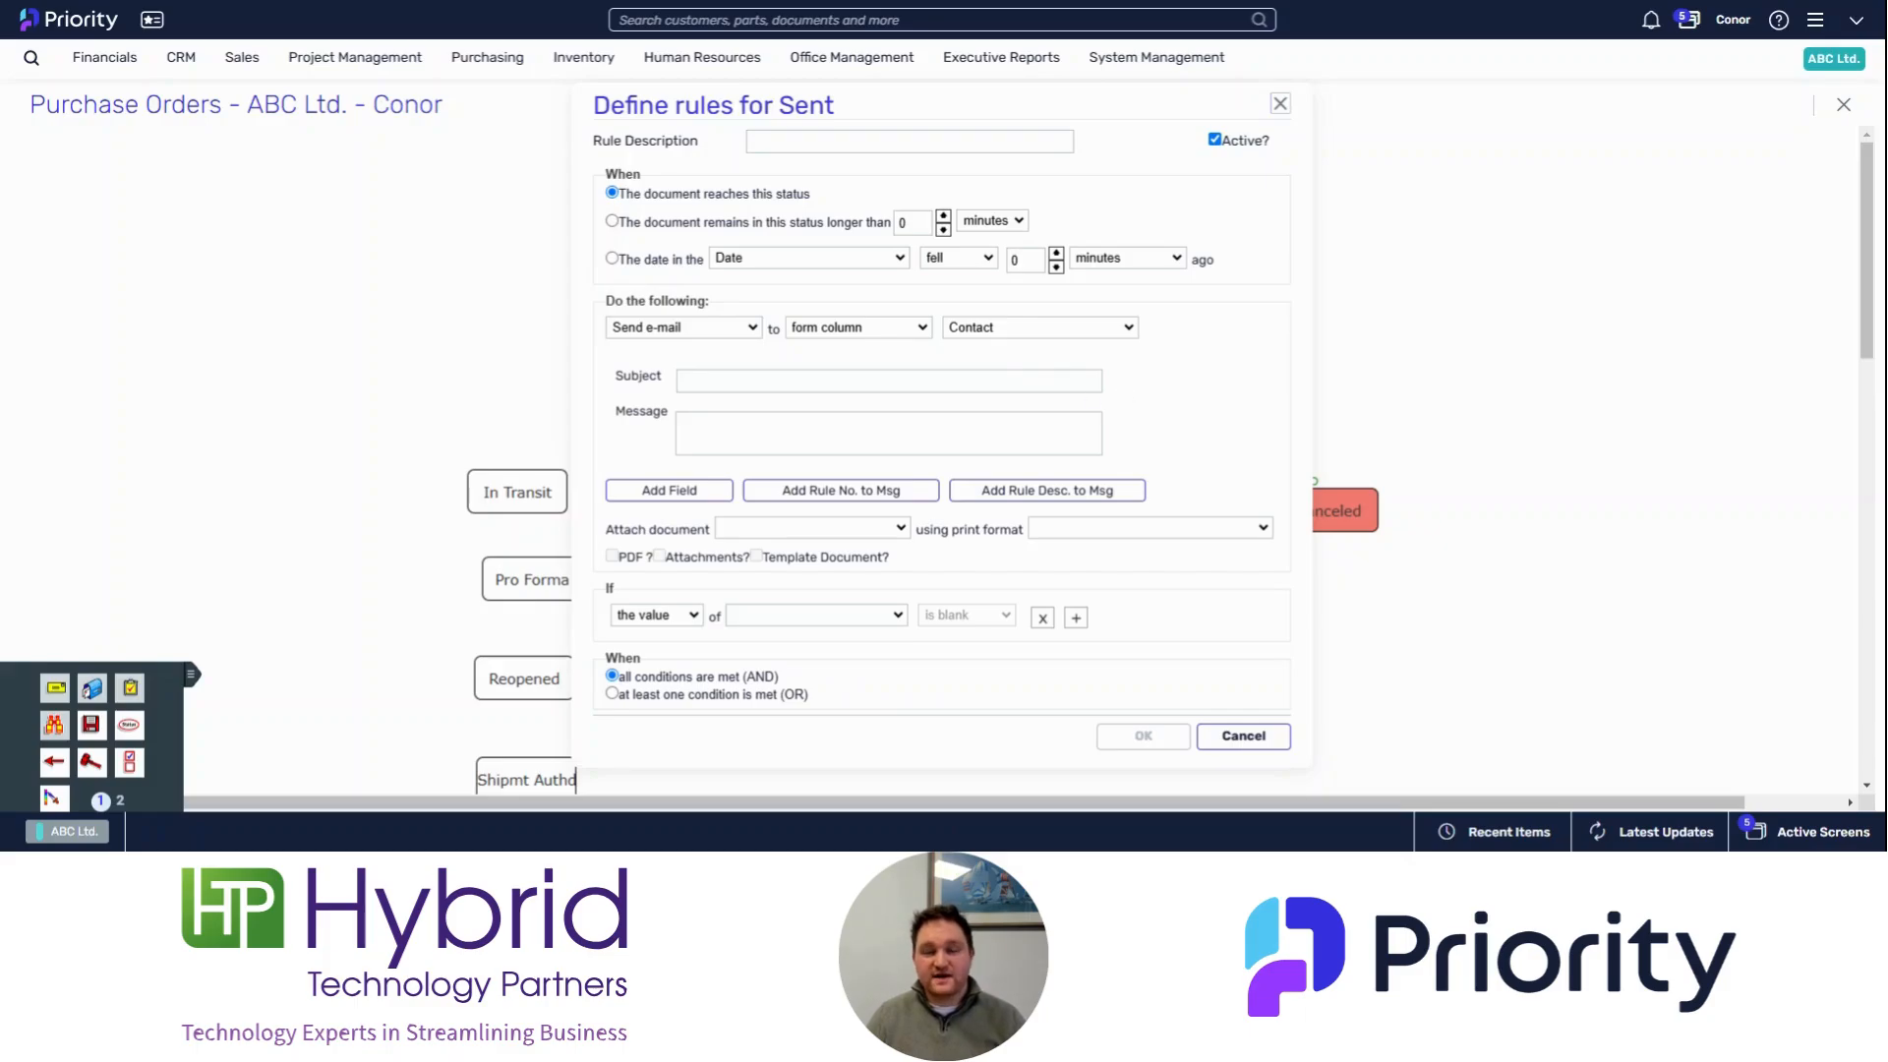
Step: Set the e-mail subject to PO and insert the Order field into the message
click(889, 381)
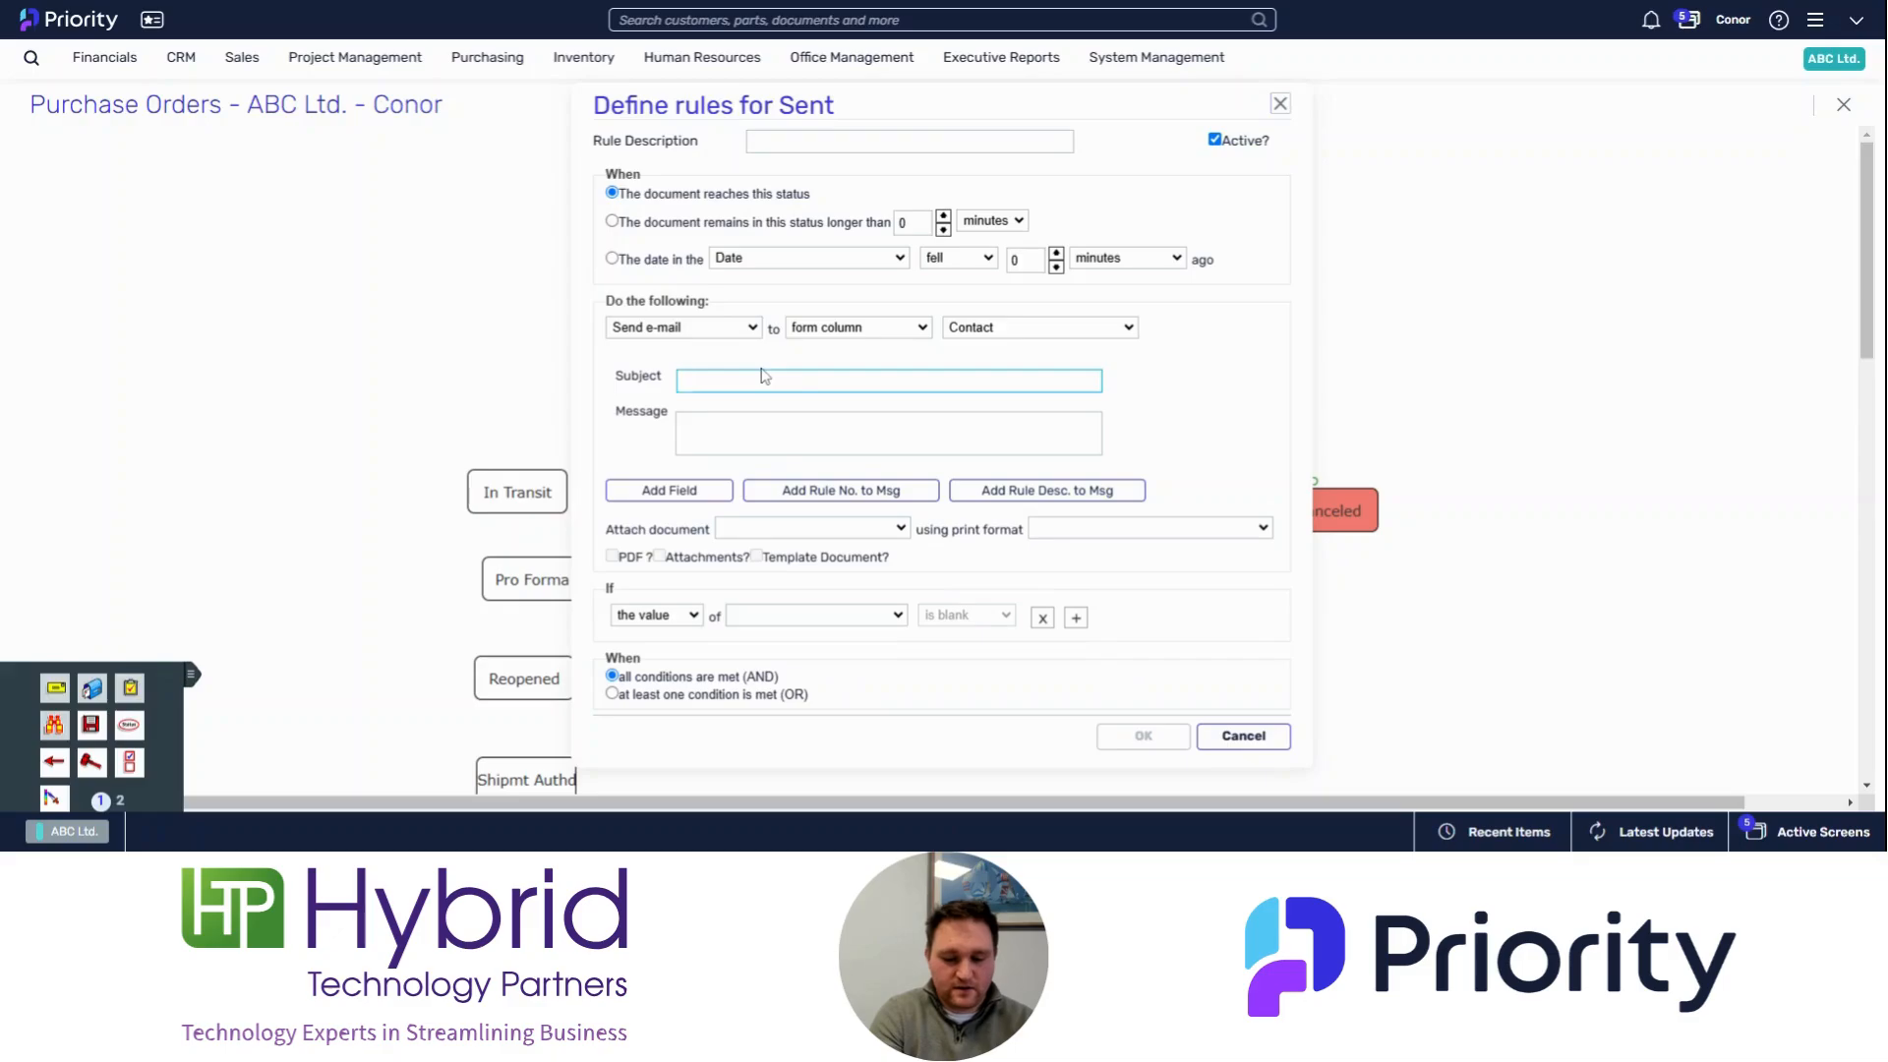
text(PO)
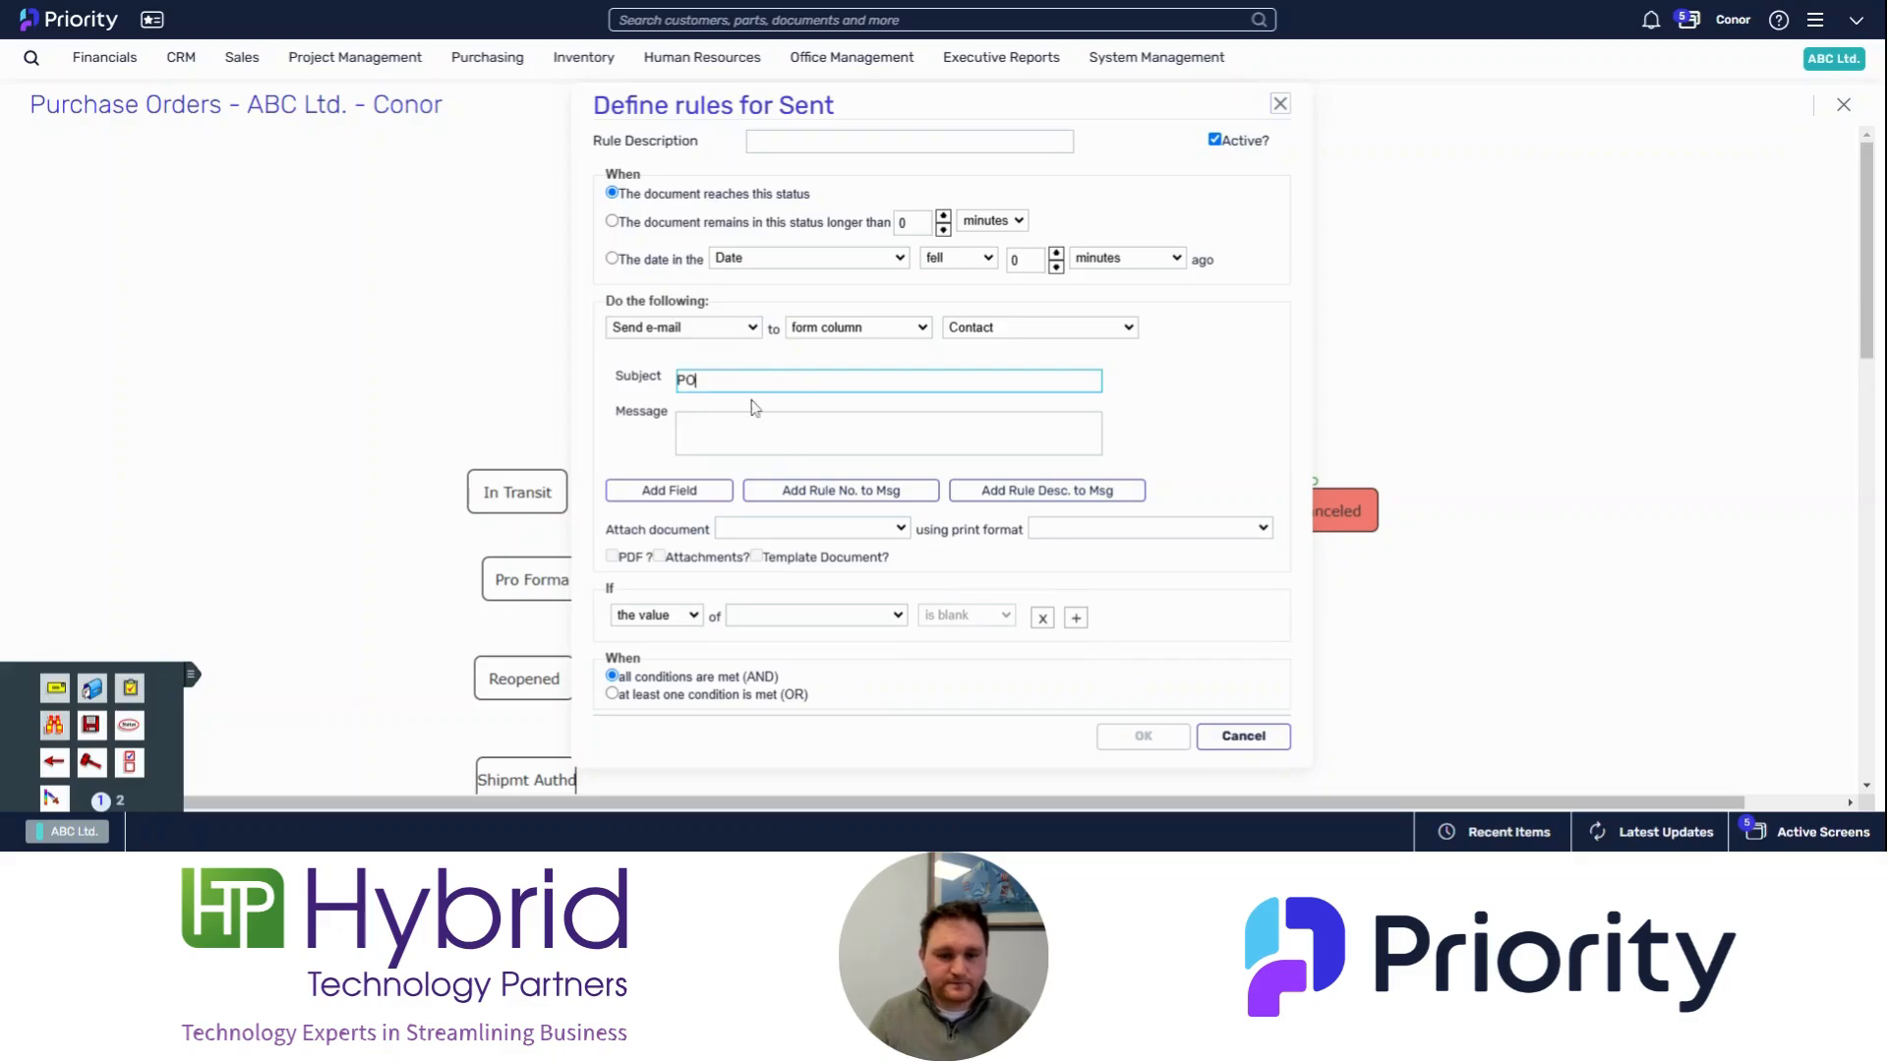
key(Tab)
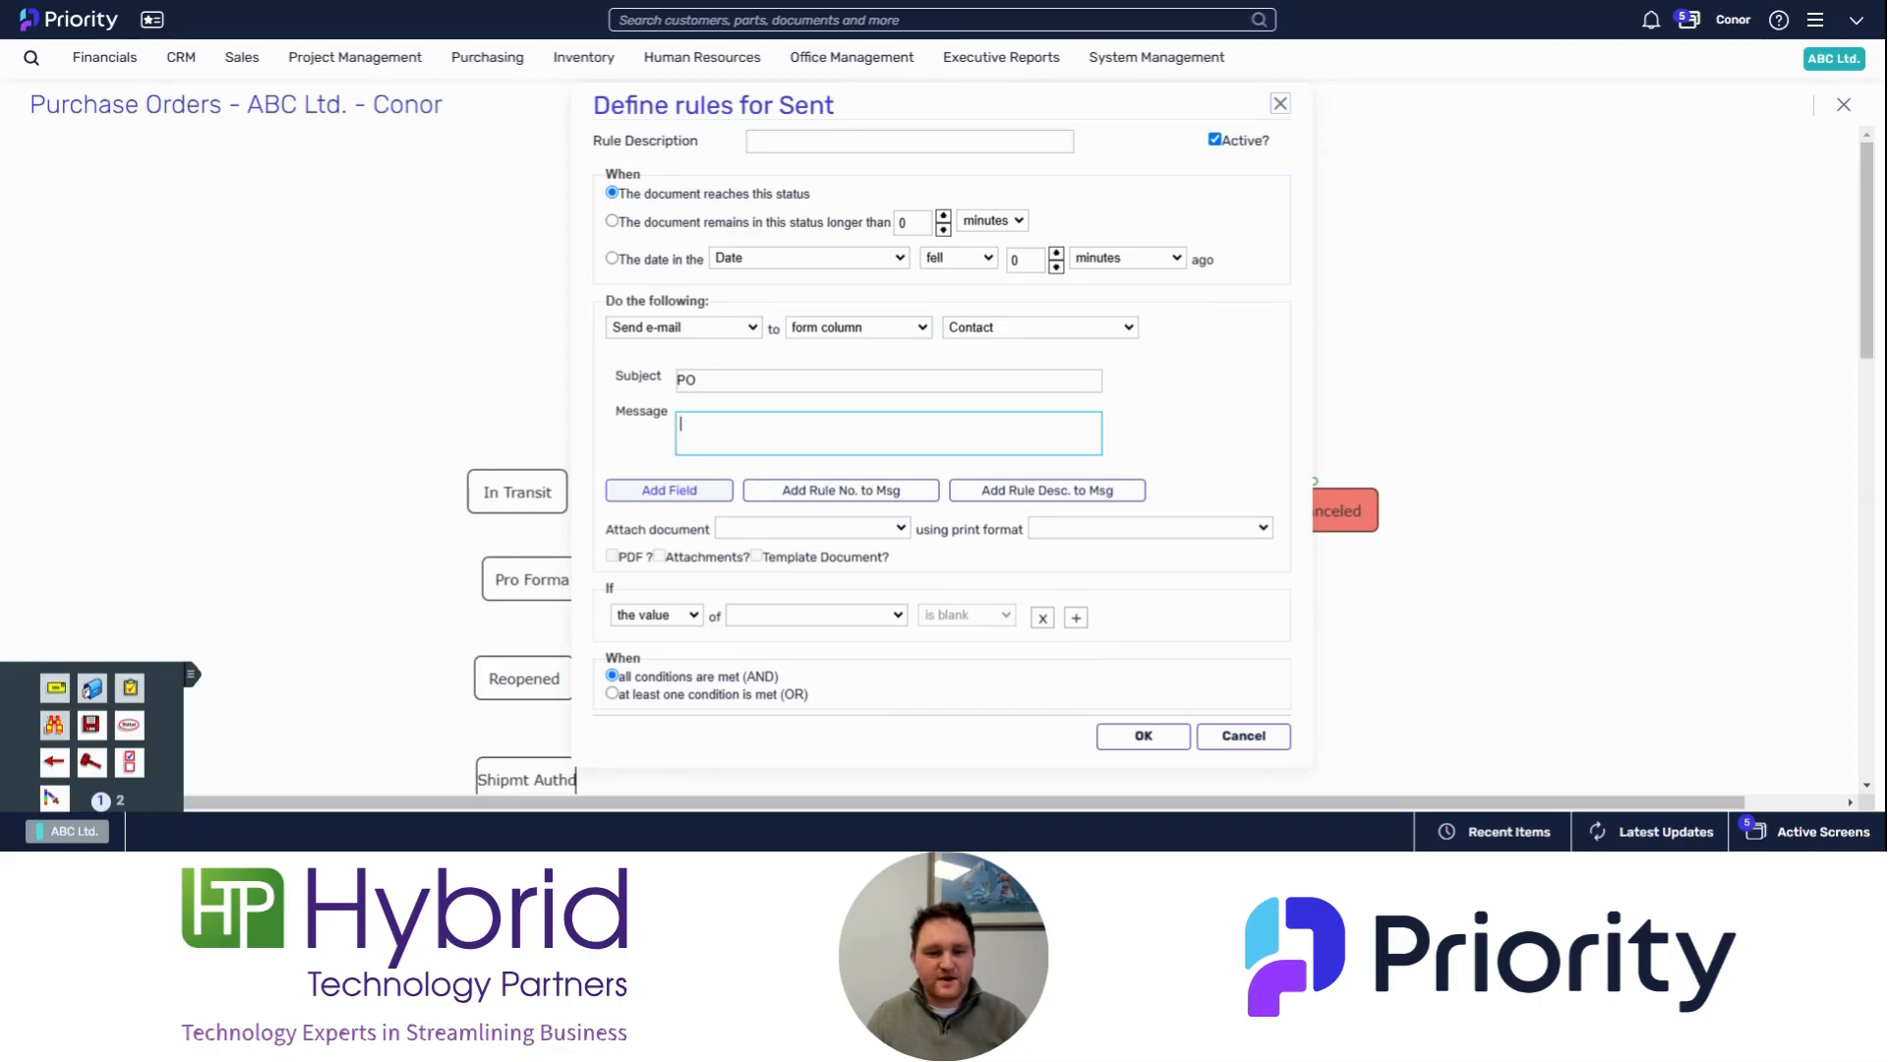
click(688, 491)
scroll(684, 563, down, 5)
scroll(685, 562, down, 15)
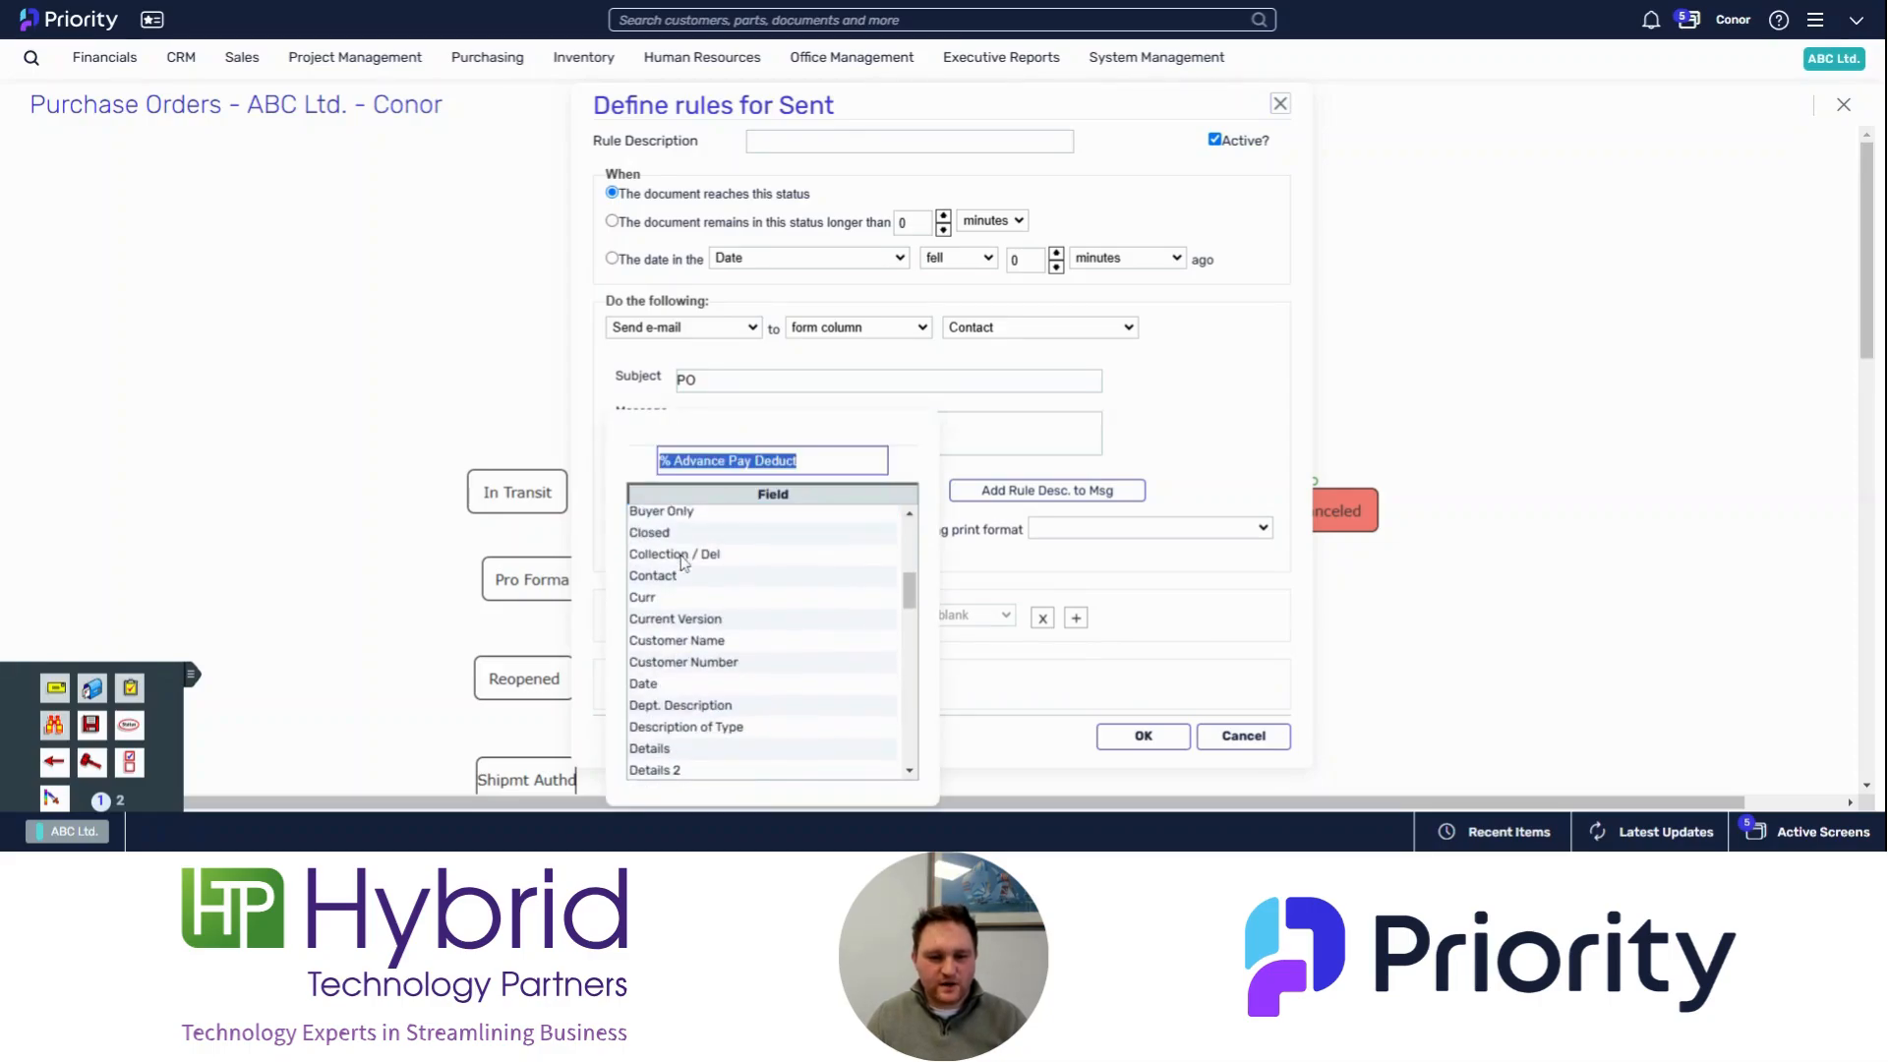
scroll(681, 560, up, 3)
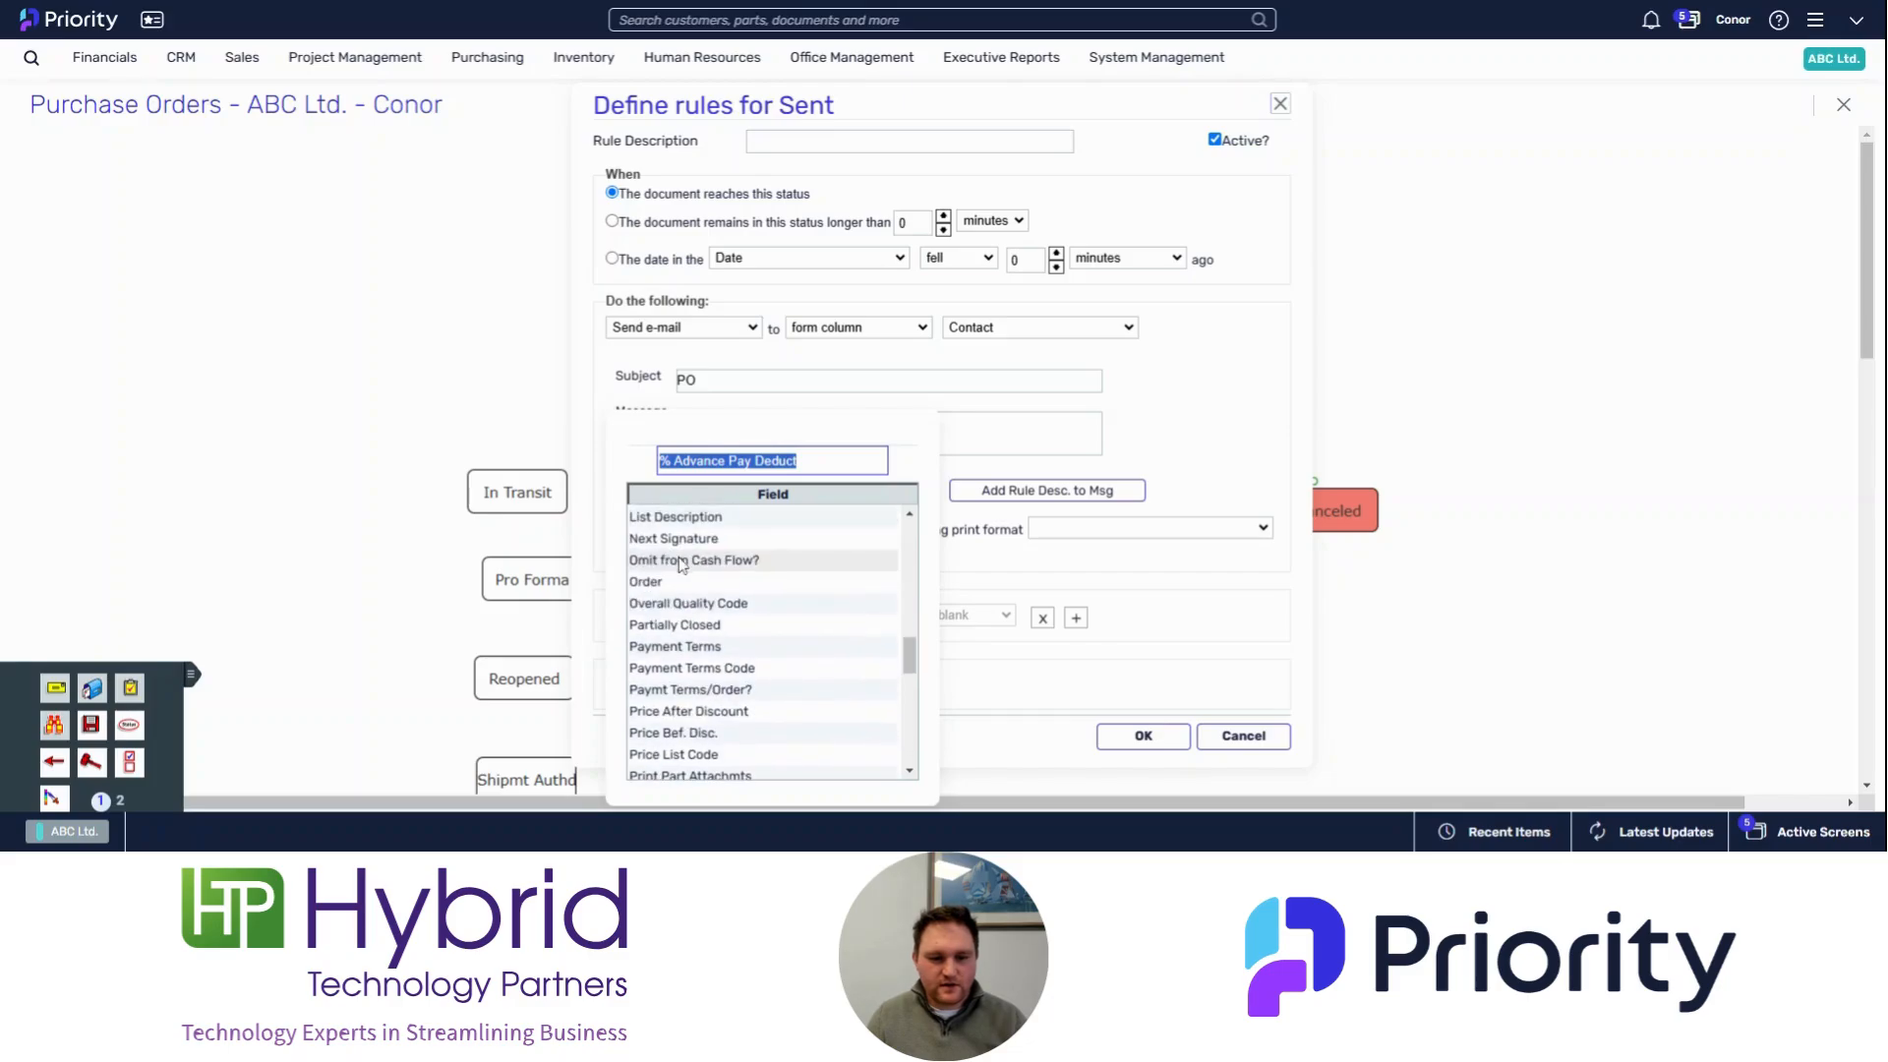
double_click(674, 585)
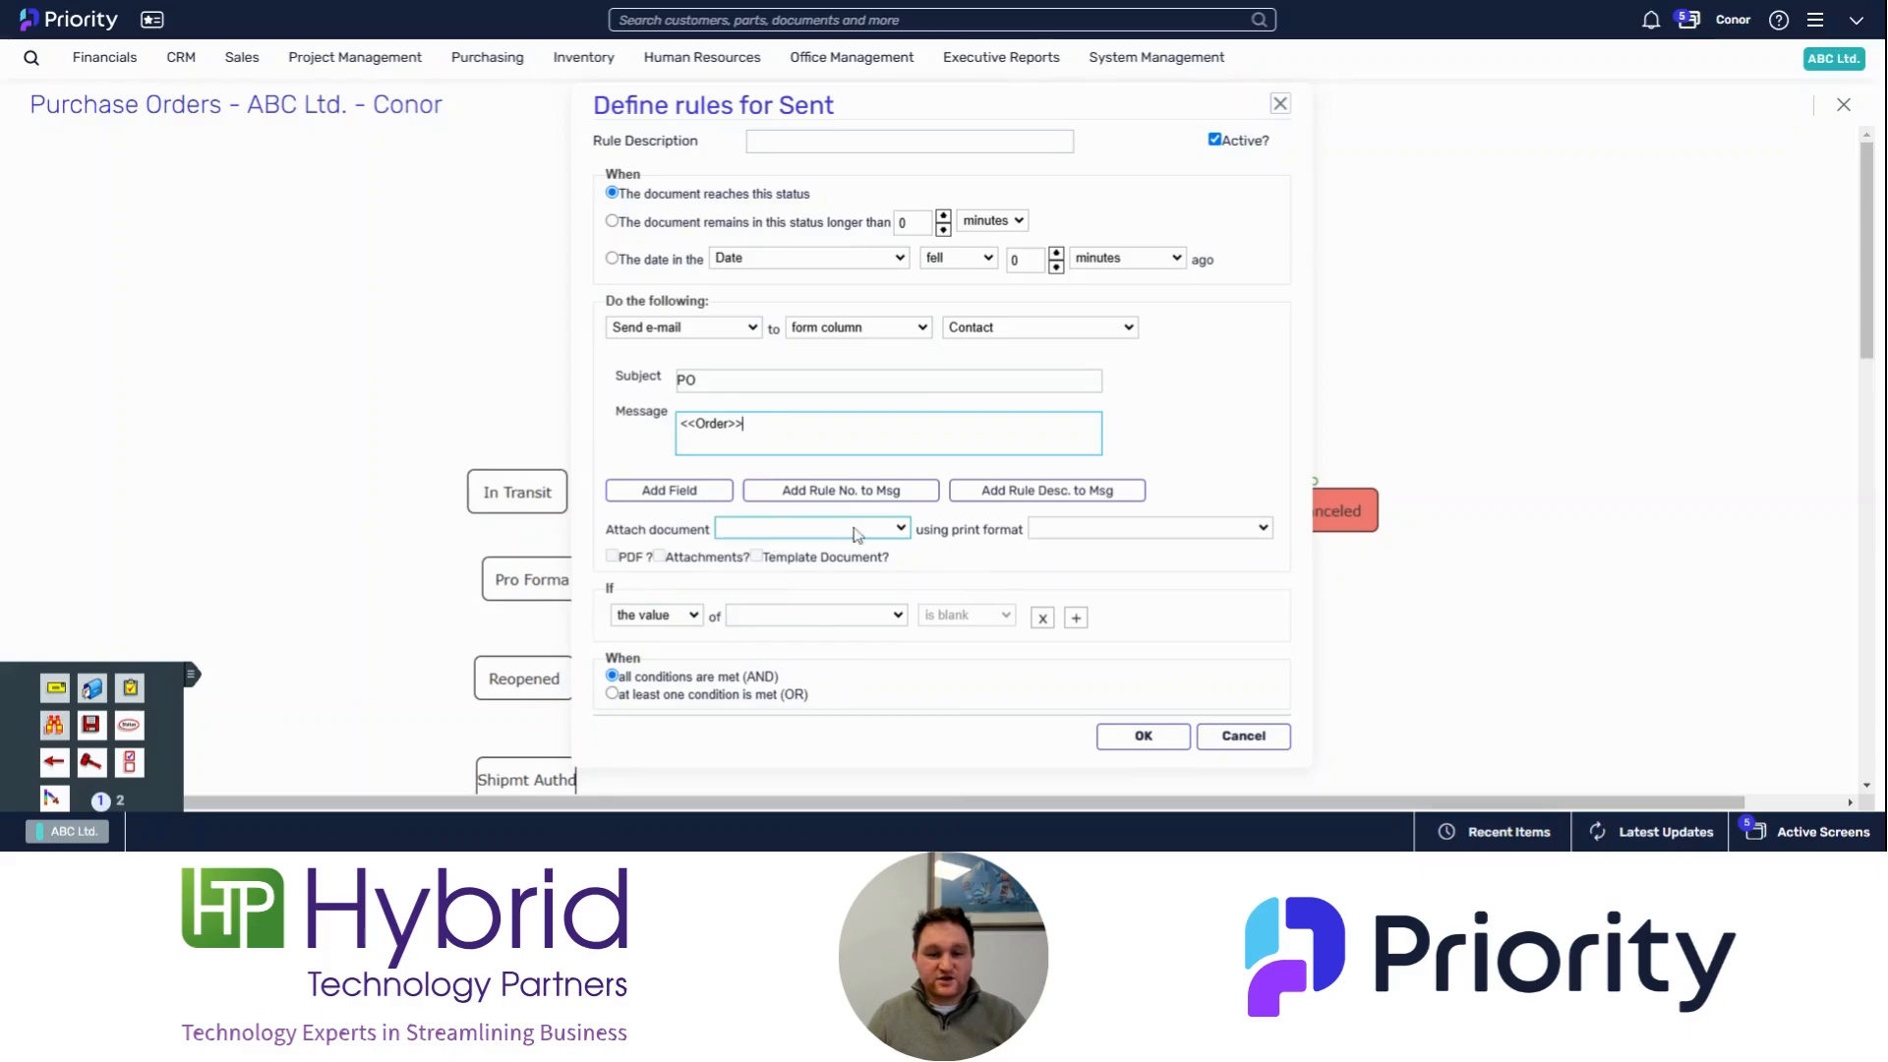
Step: Attach the Print Purchase Order document as a PDF, save the rule and close the Sent rules list
click(893, 533)
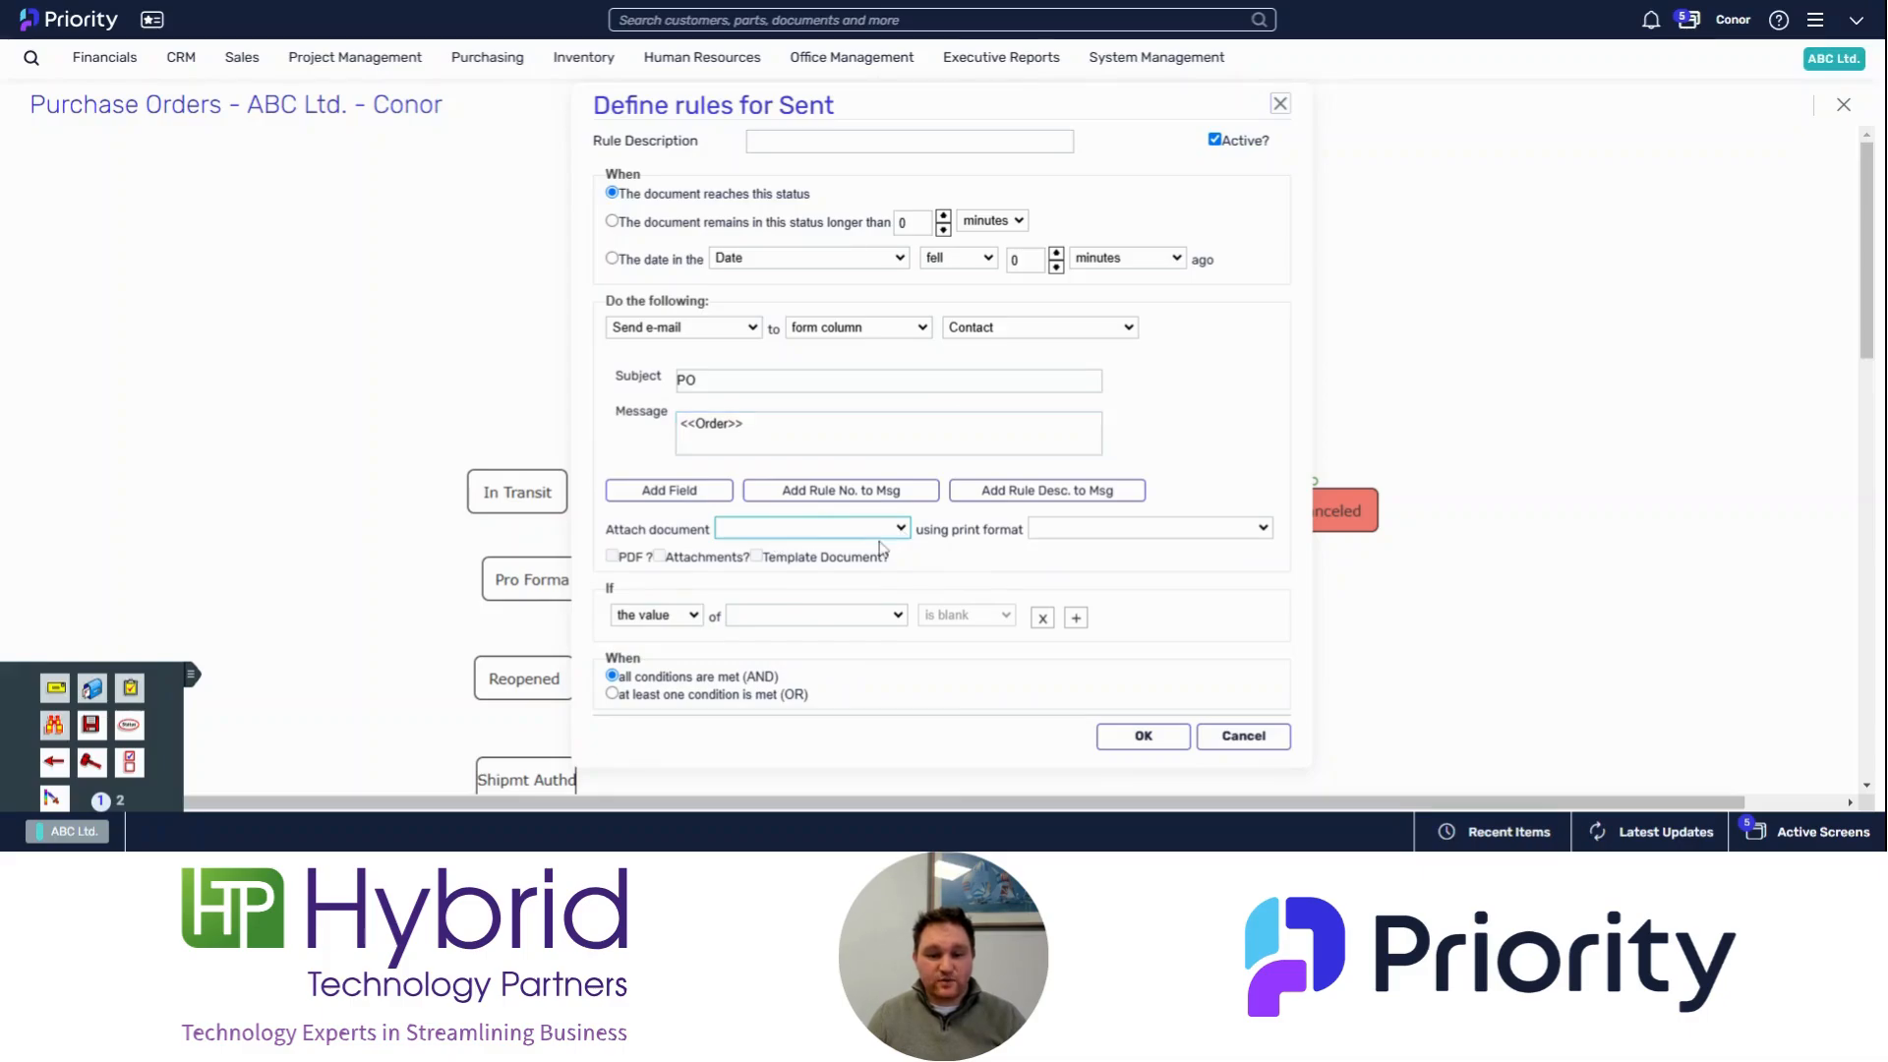
click(880, 547)
click(612, 556)
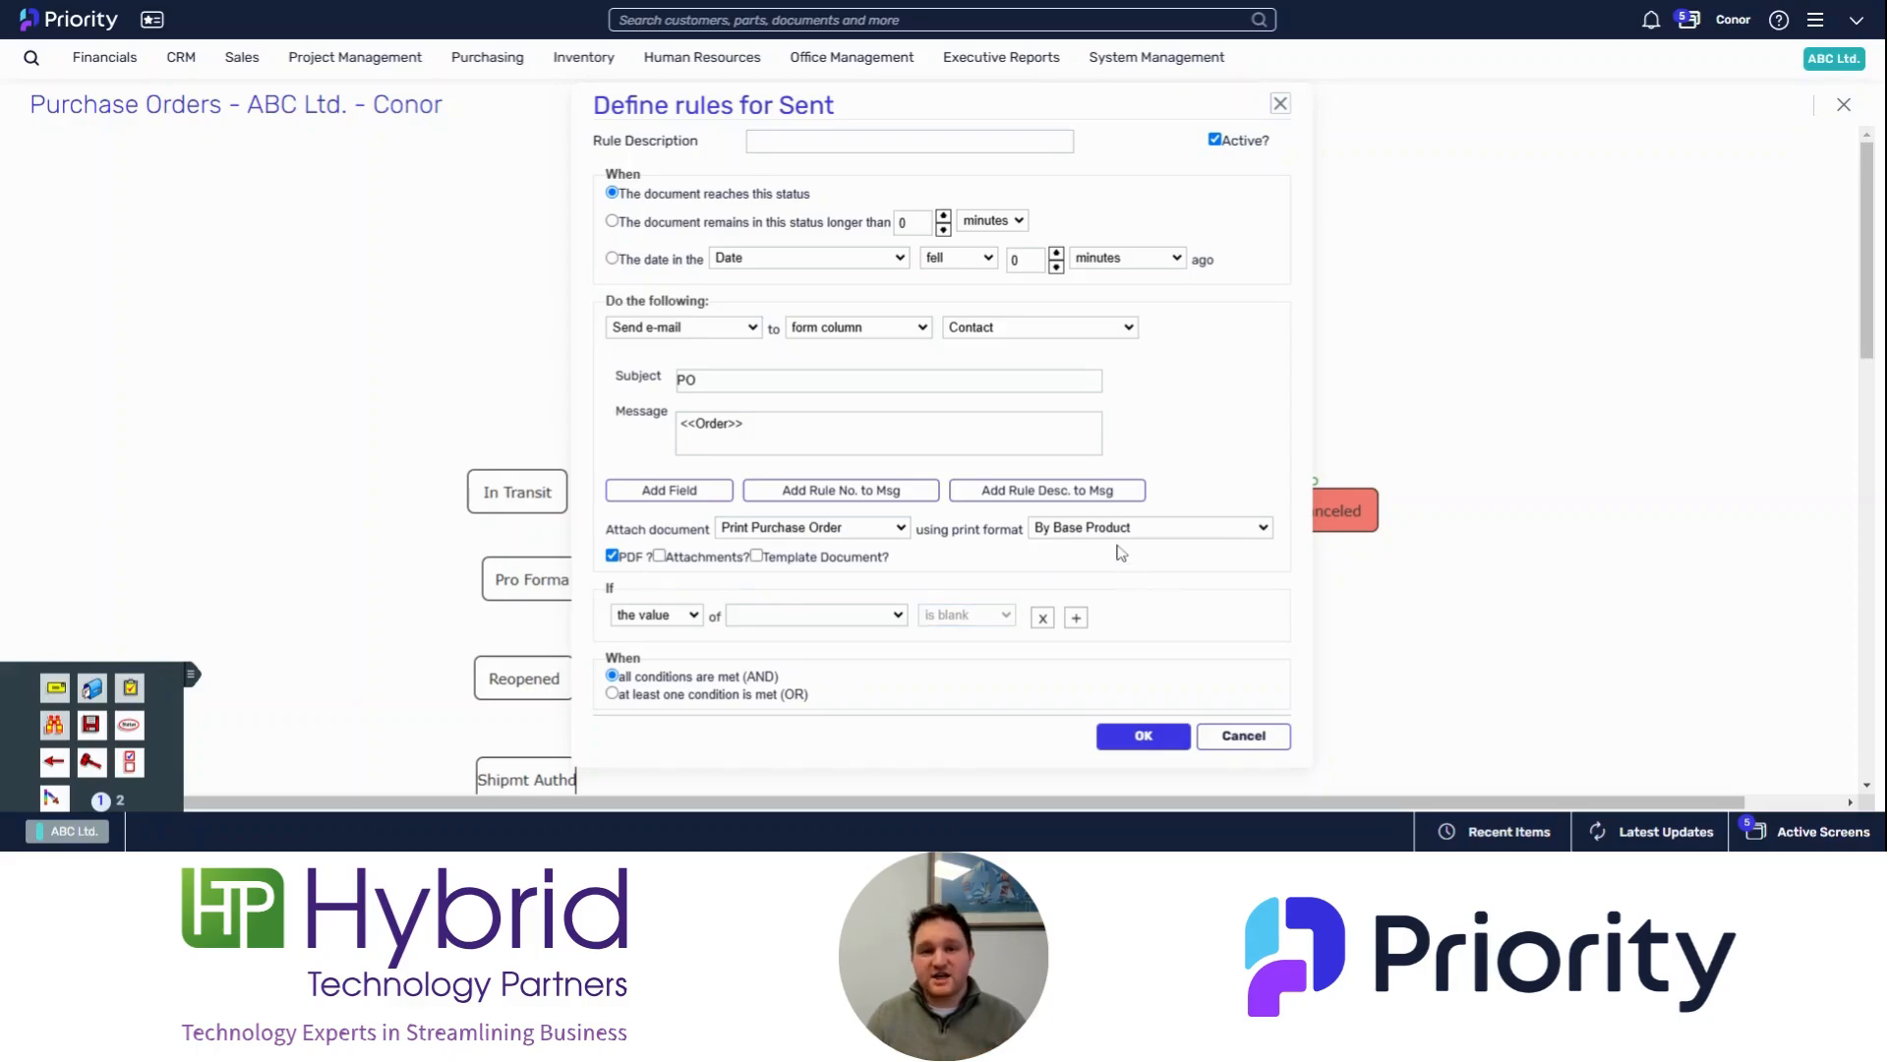
click(1144, 735)
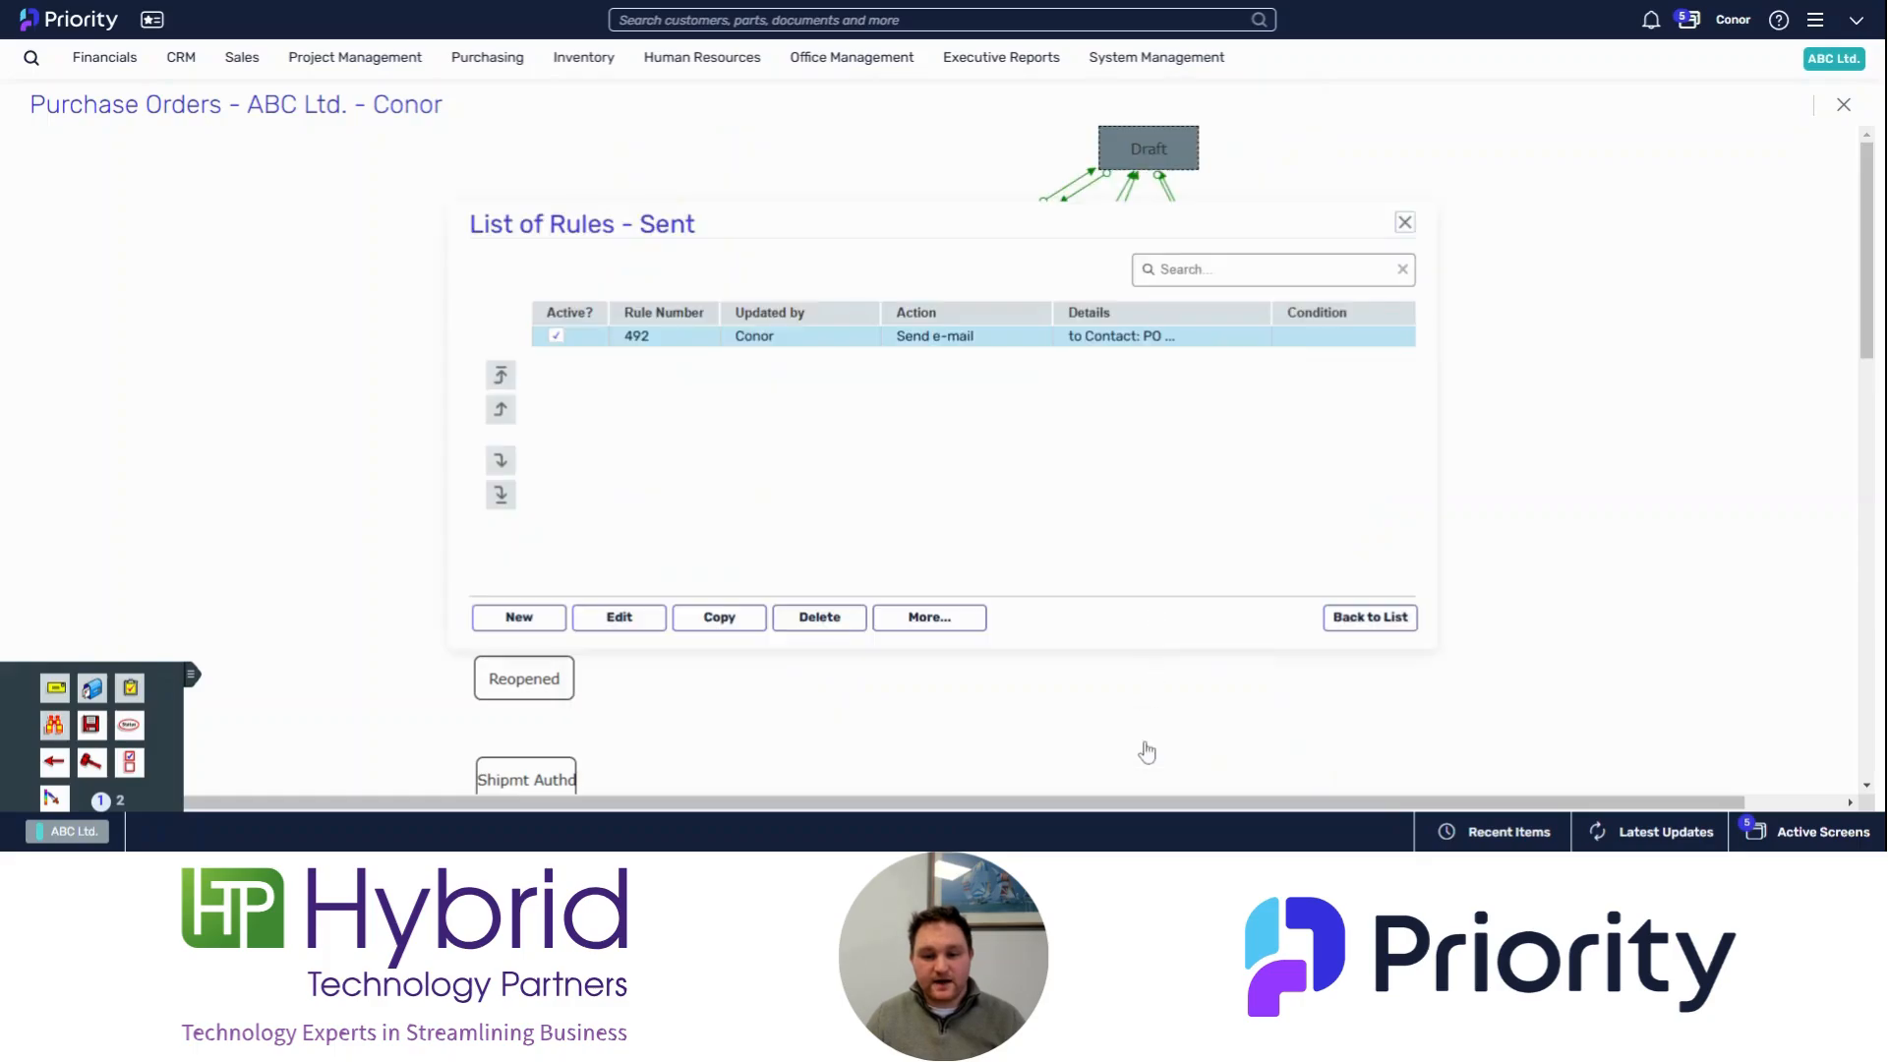
click(1405, 225)
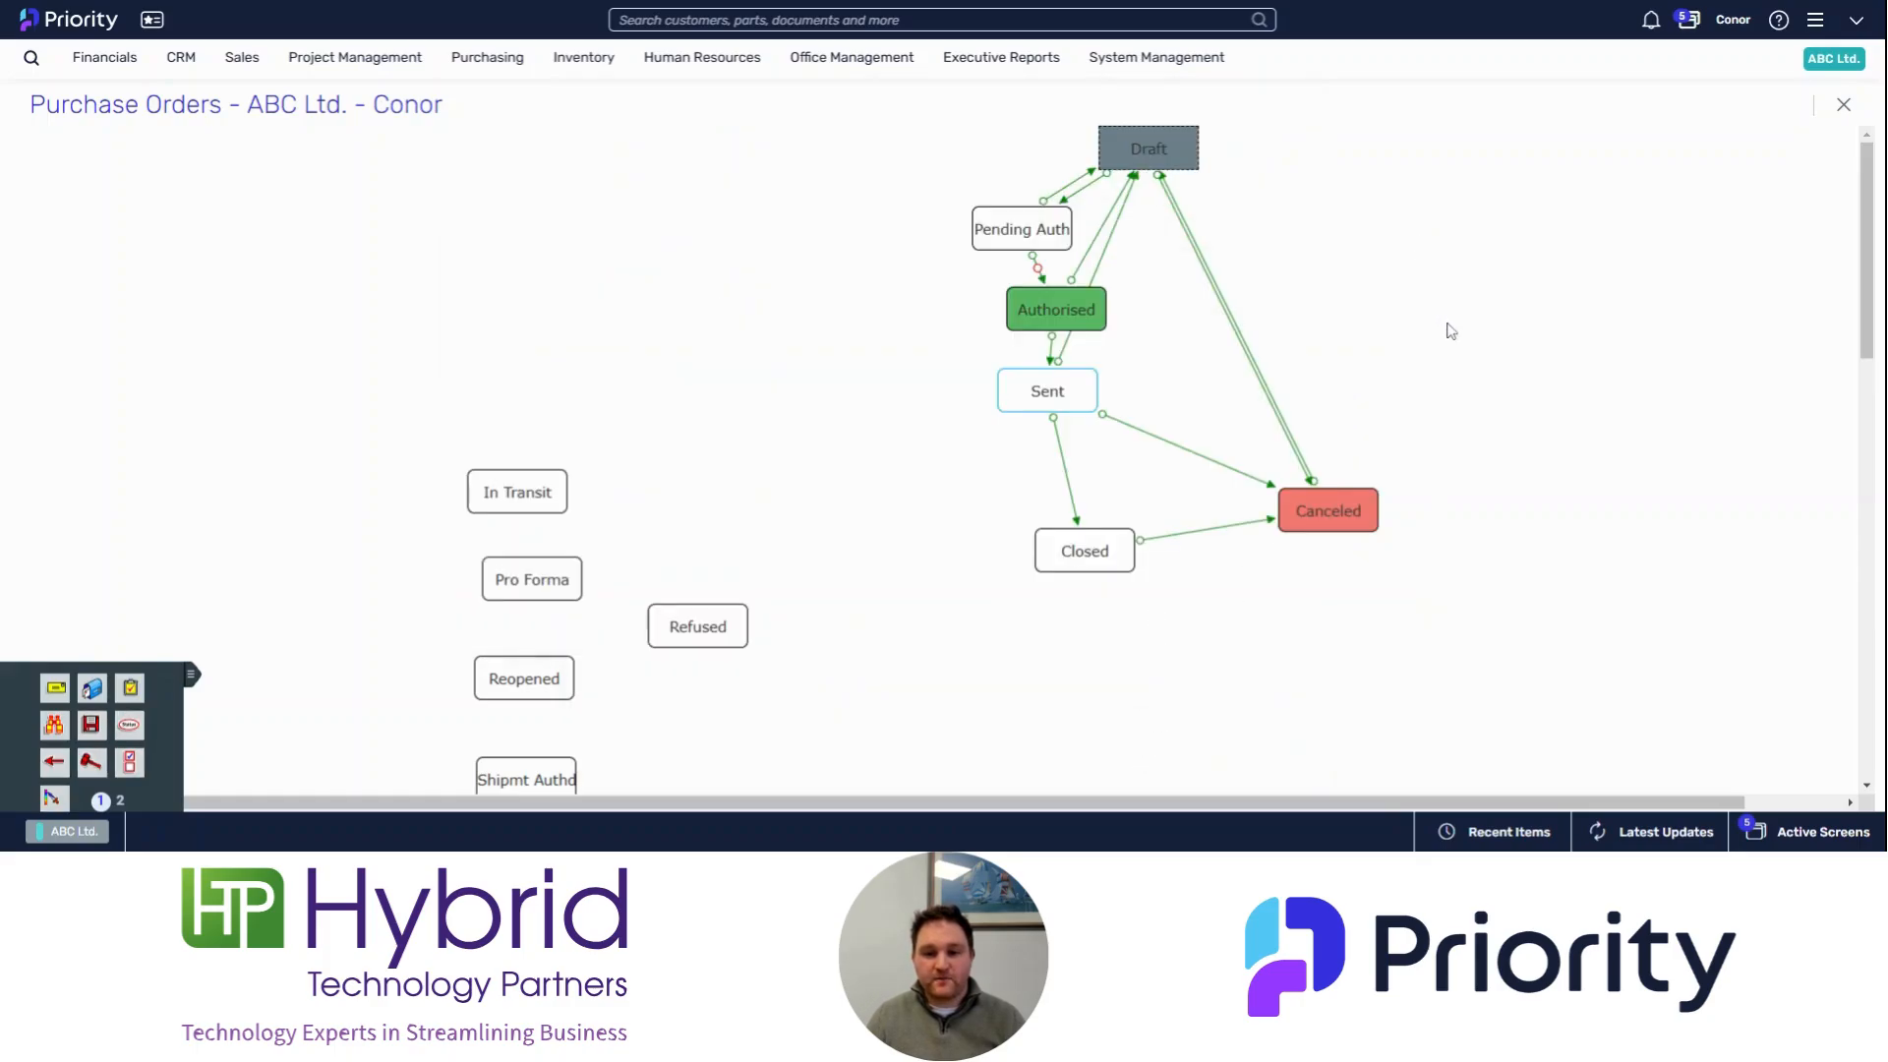